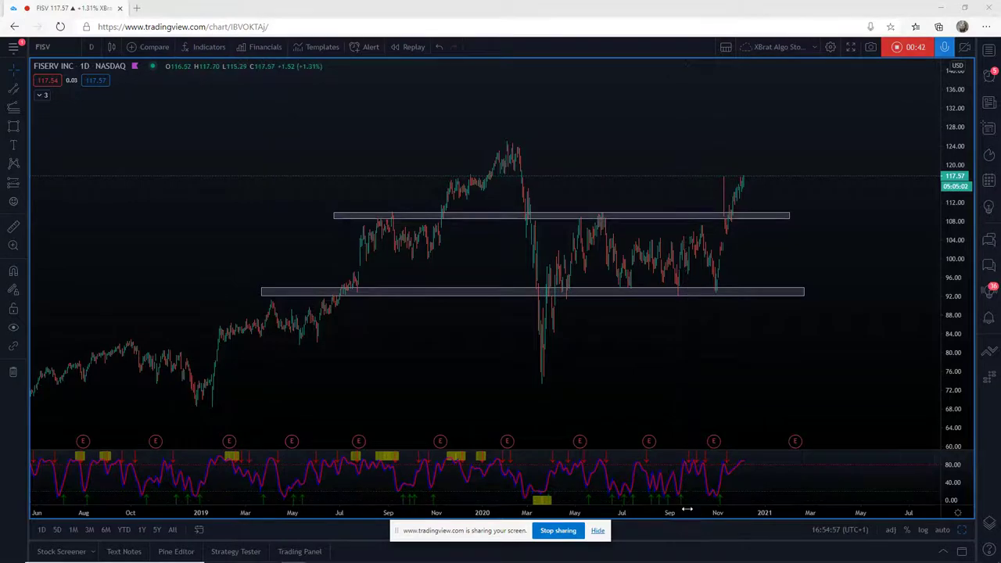
Stretch the FISV daily time axis so the candles spread wider between the 109 and 93 zones
drag(687, 512, 661, 512)
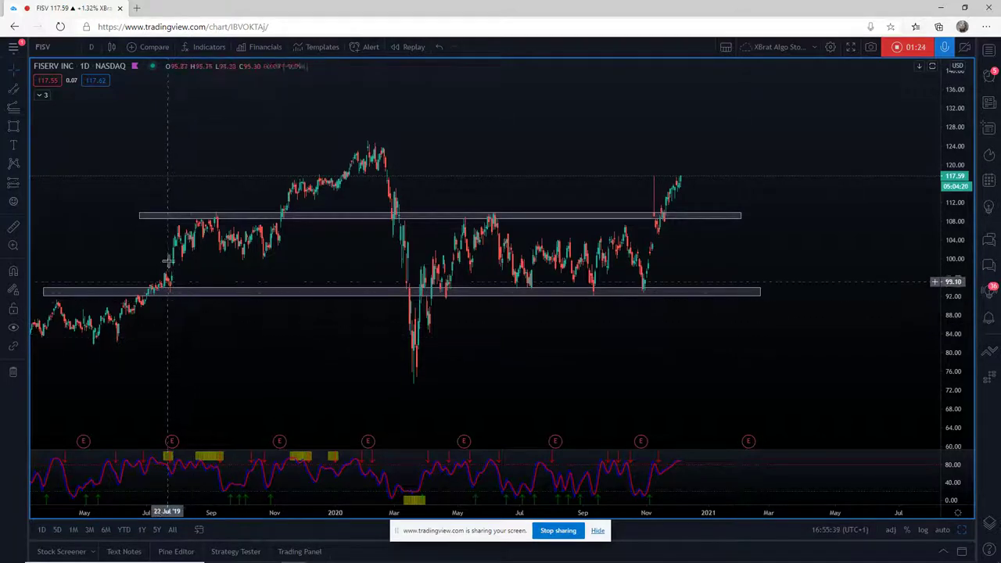
Select and inspect the upper and lower price zones near 109 and 93
click(161, 222)
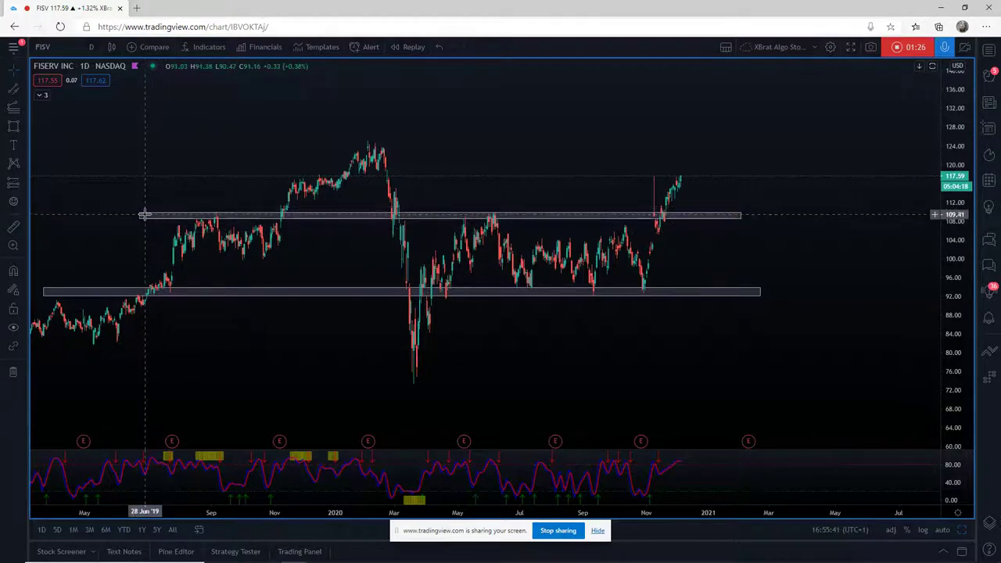
click(175, 227)
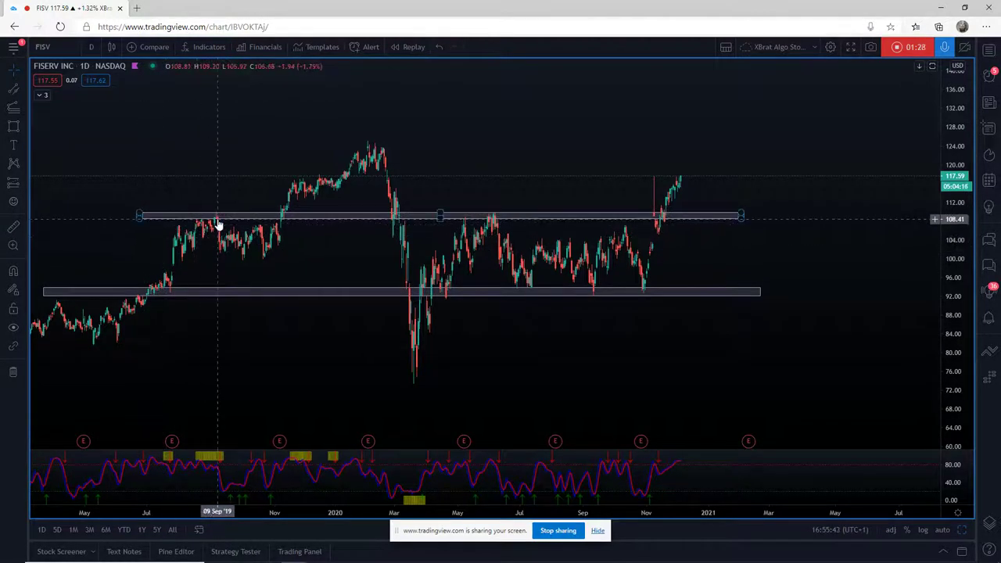
click(218, 301)
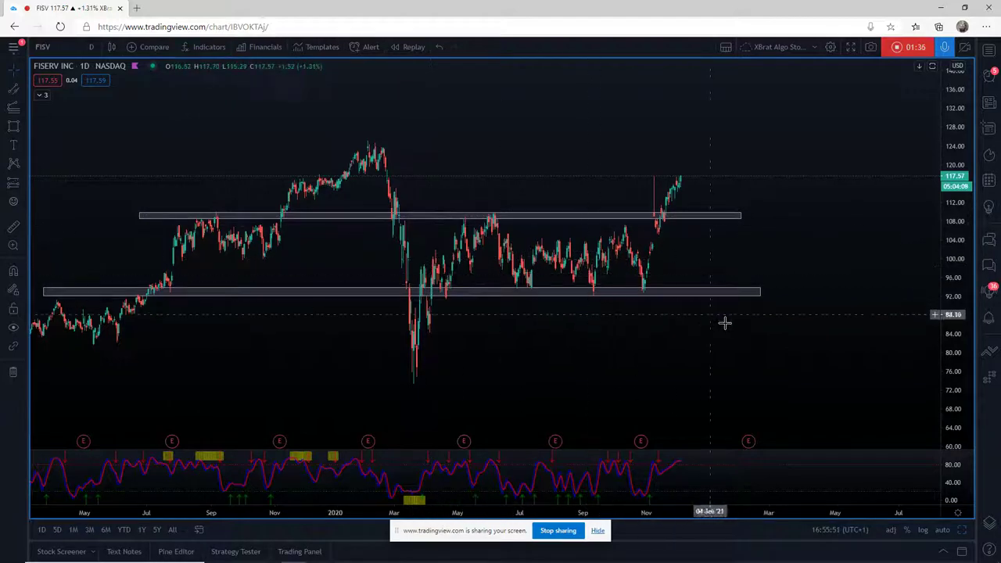
Zoom and pan the daily chart to frame June–December 2020 with taller candles
drag(735, 511, 469, 429)
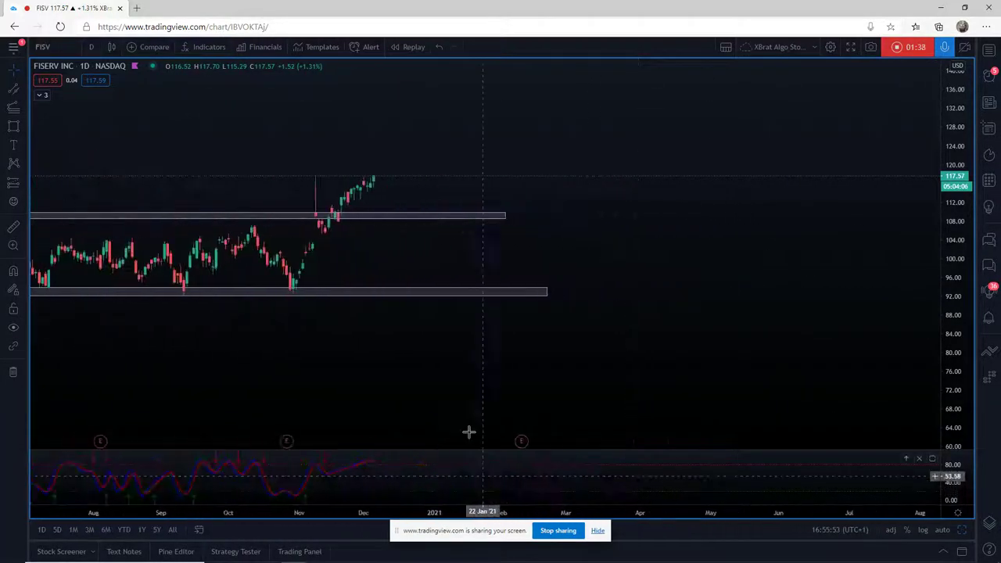
drag(351, 321, 716, 323)
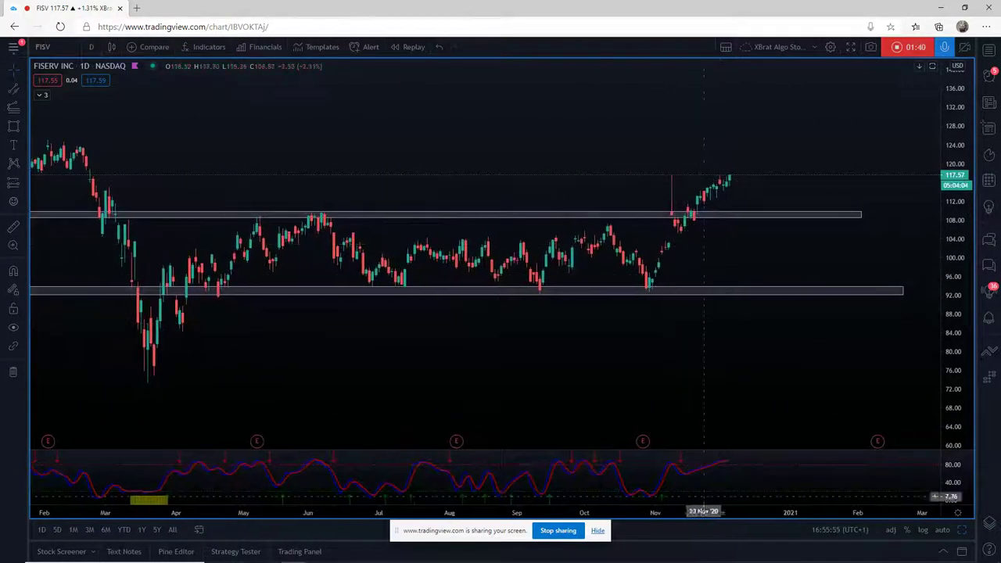
drag(689, 513, 594, 510)
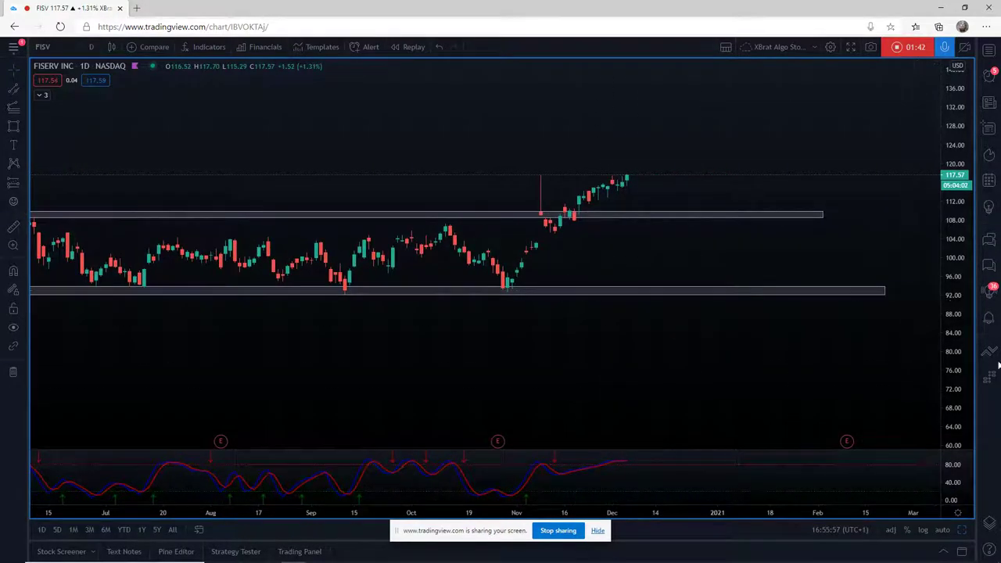
drag(956, 379, 952, 328)
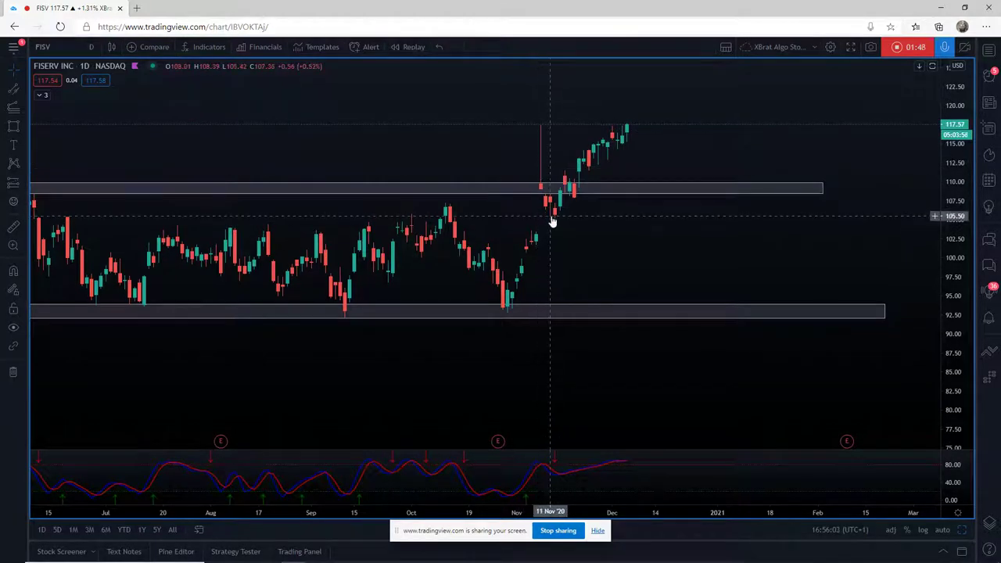
drag(551, 235, 728, 279)
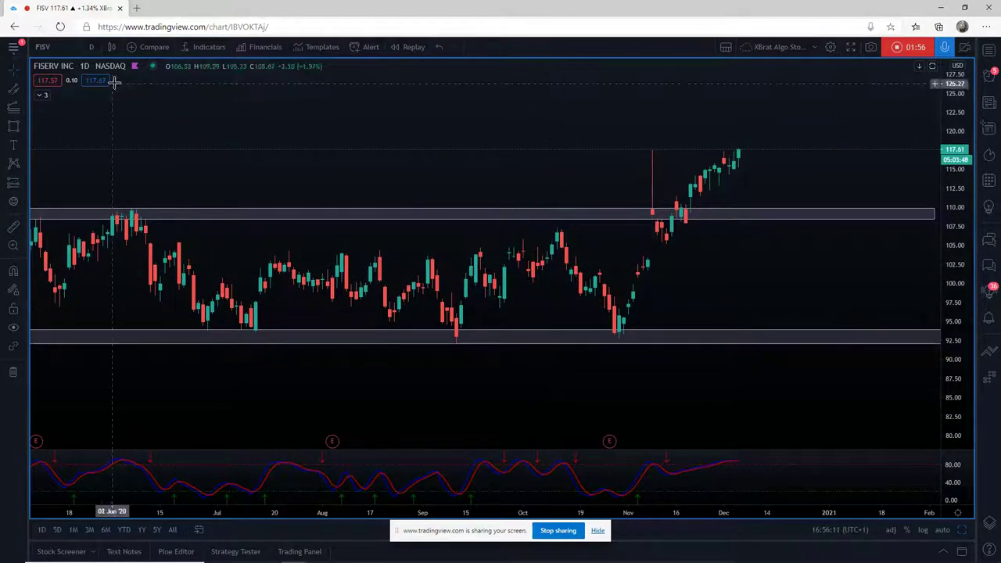
Switch FISV to 78-minute candles and frame mid-October through early December, price scale stretched
click(91, 47)
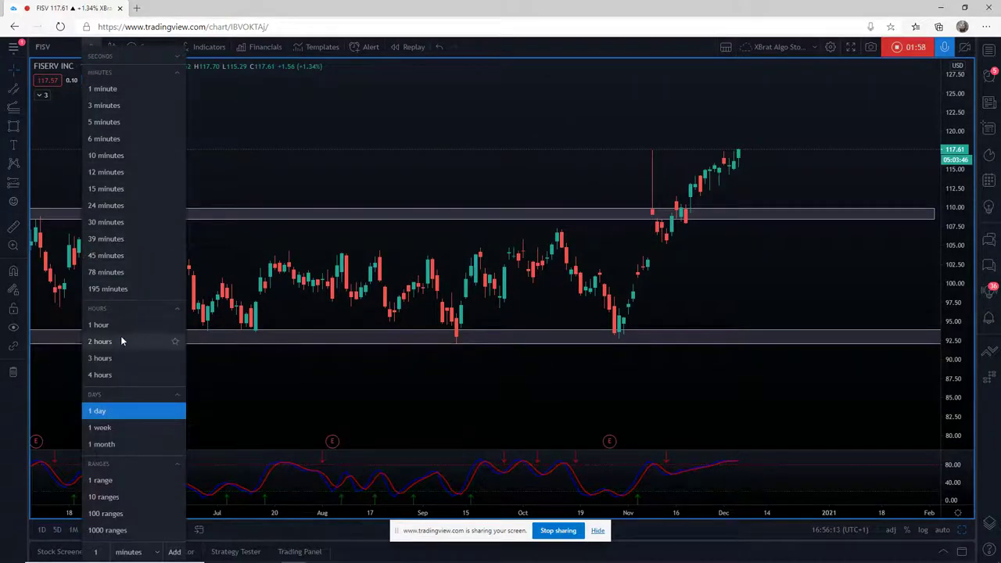
click(111, 273)
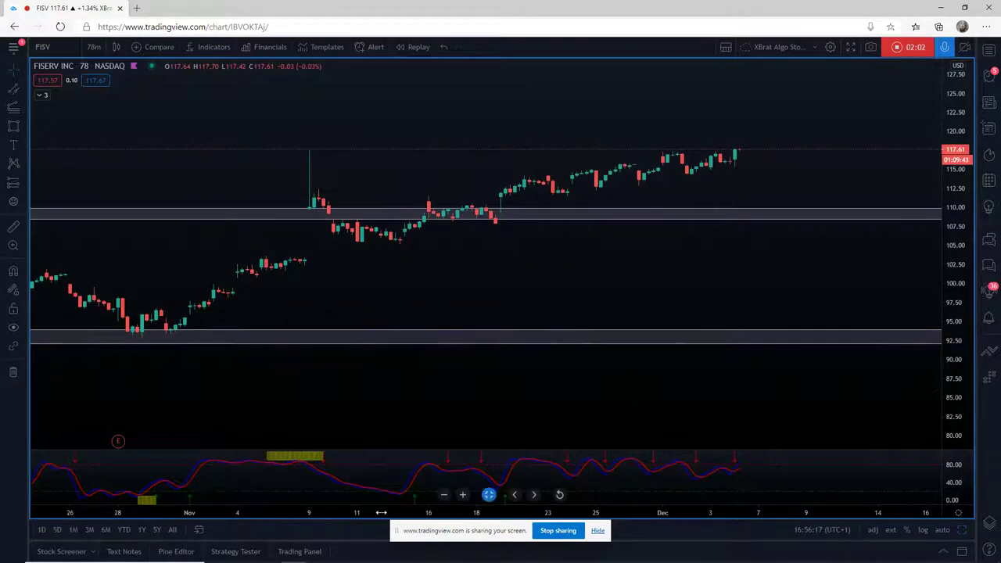
drag(362, 512, 766, 512)
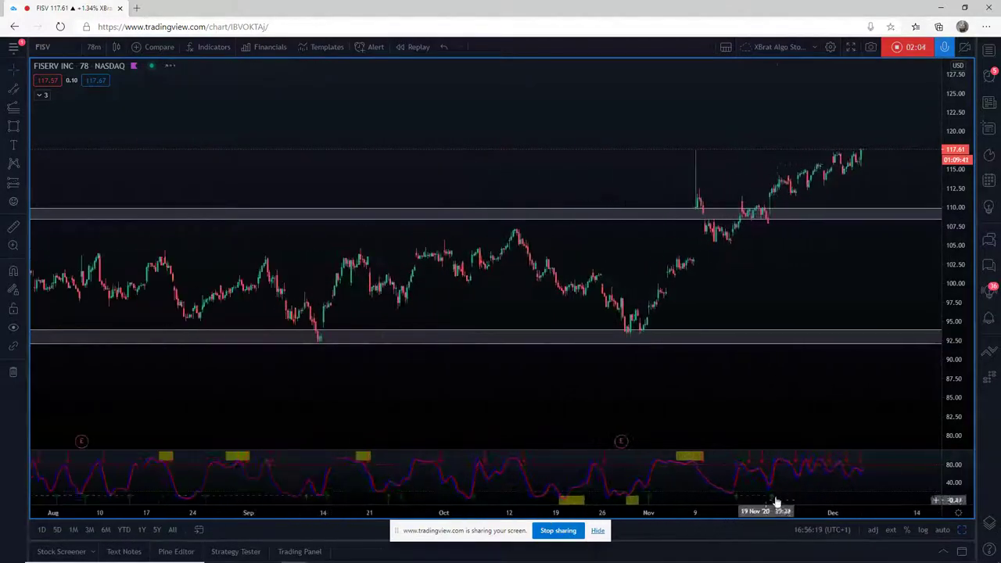
drag(855, 373, 684, 392)
drag(710, 512, 614, 515)
drag(502, 304, 821, 321)
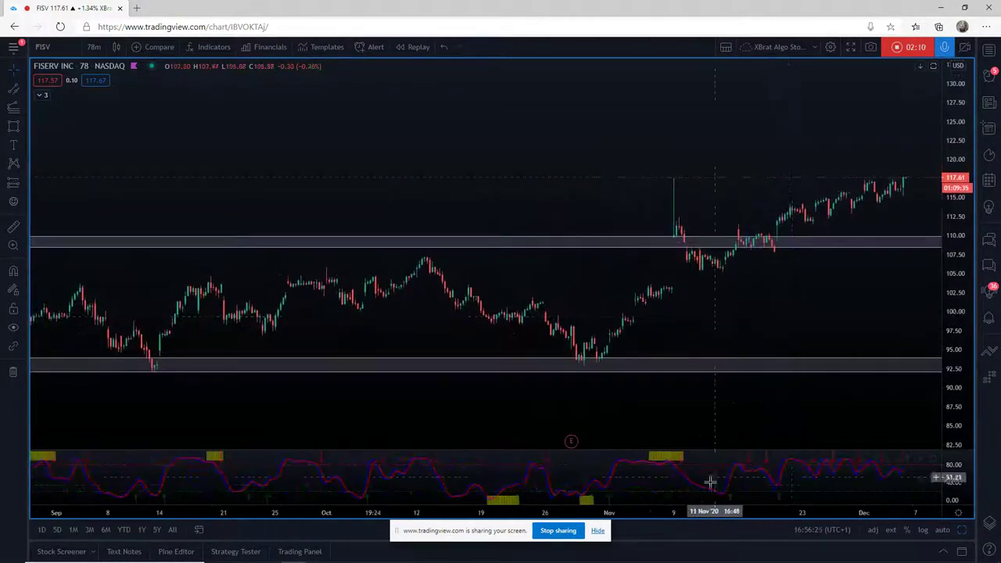
drag(681, 509, 633, 513)
drag(792, 295, 667, 288)
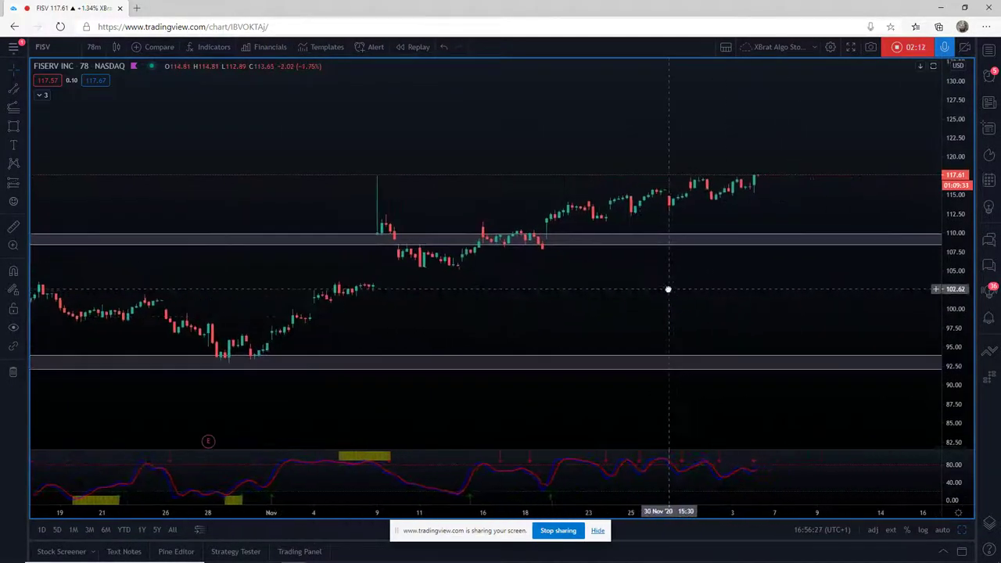
drag(953, 351, 935, 298)
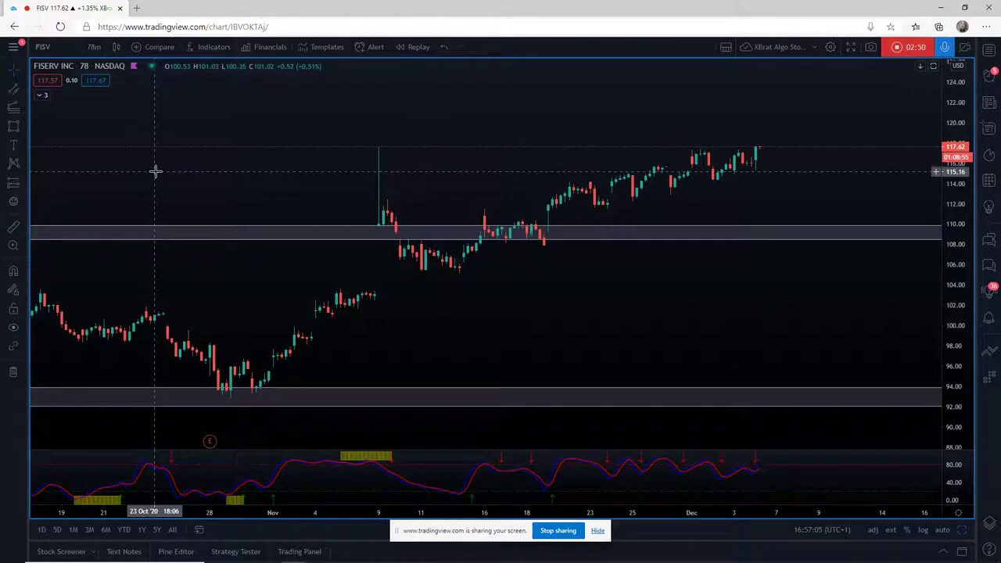
Draw a Fib retracement from the 26 Oct low near 93 to the 16 Nov high near 117.6
click(25, 112)
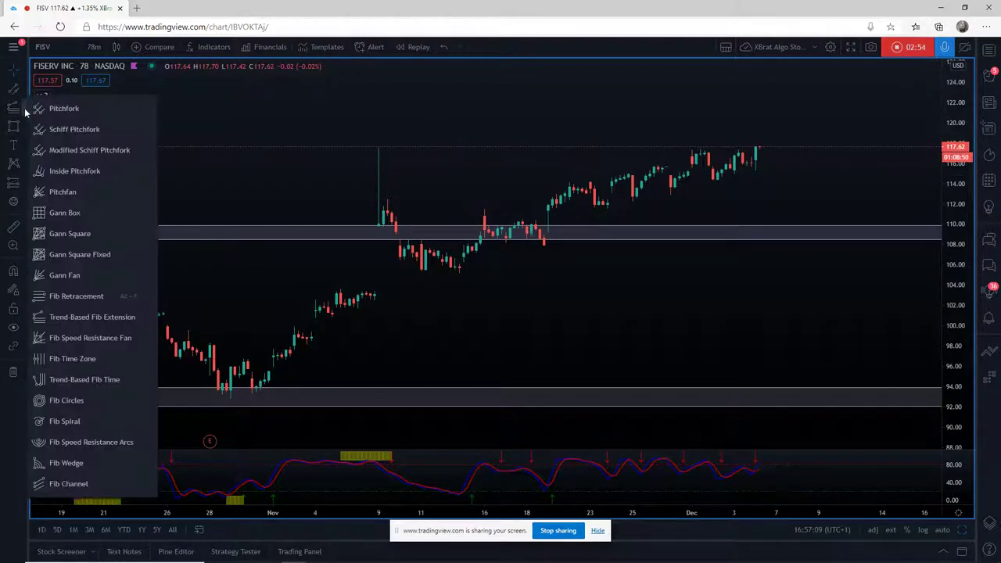
click(61, 300)
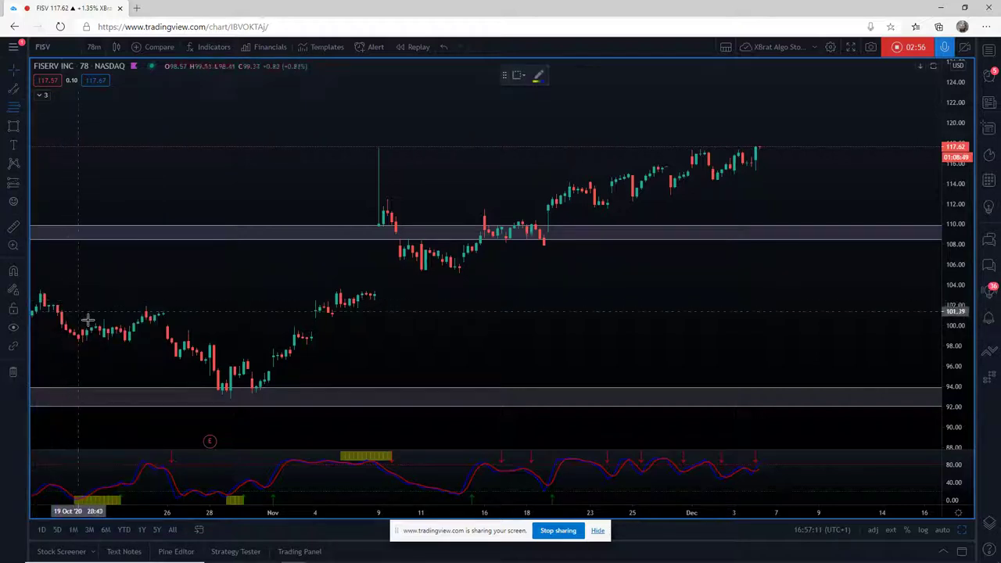
click(184, 397)
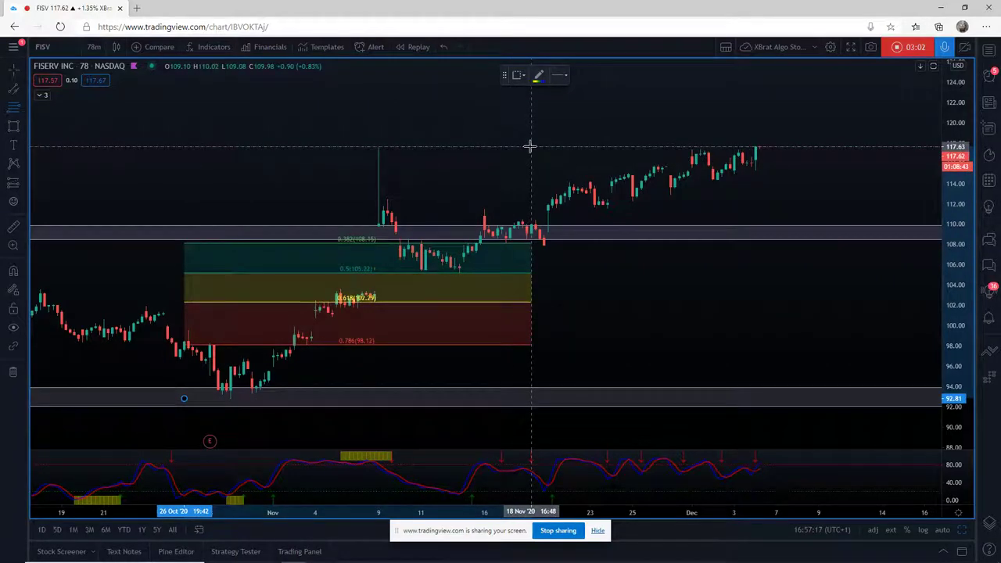
click(480, 147)
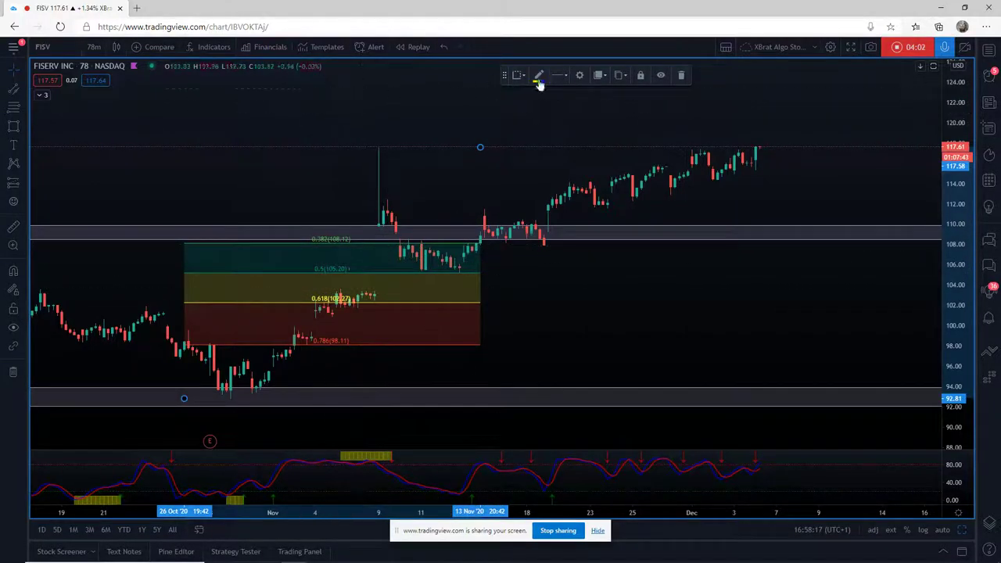
Circle the November 9 spike high near 118 with a pink ellipse
click(26, 130)
click(48, 217)
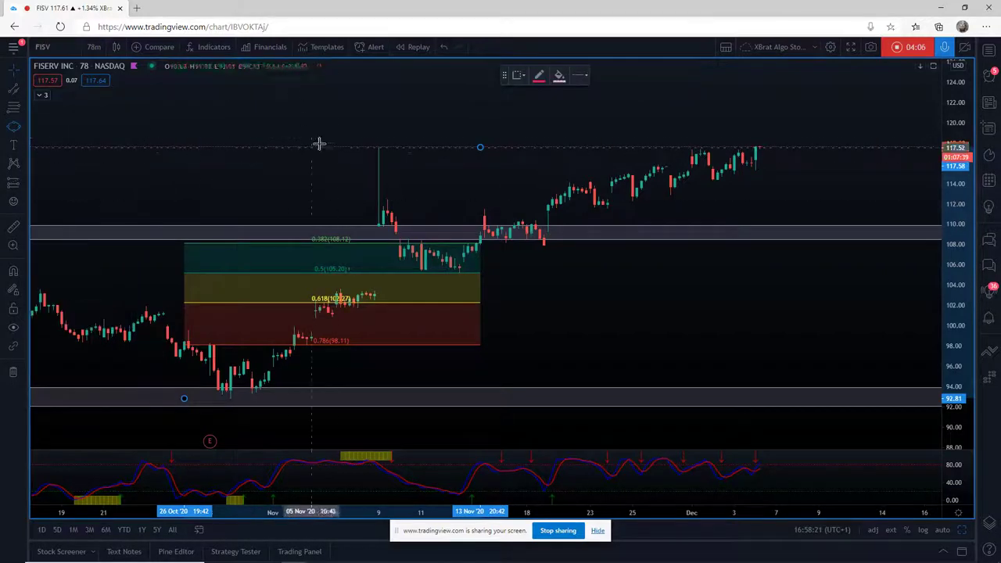
click(371, 145)
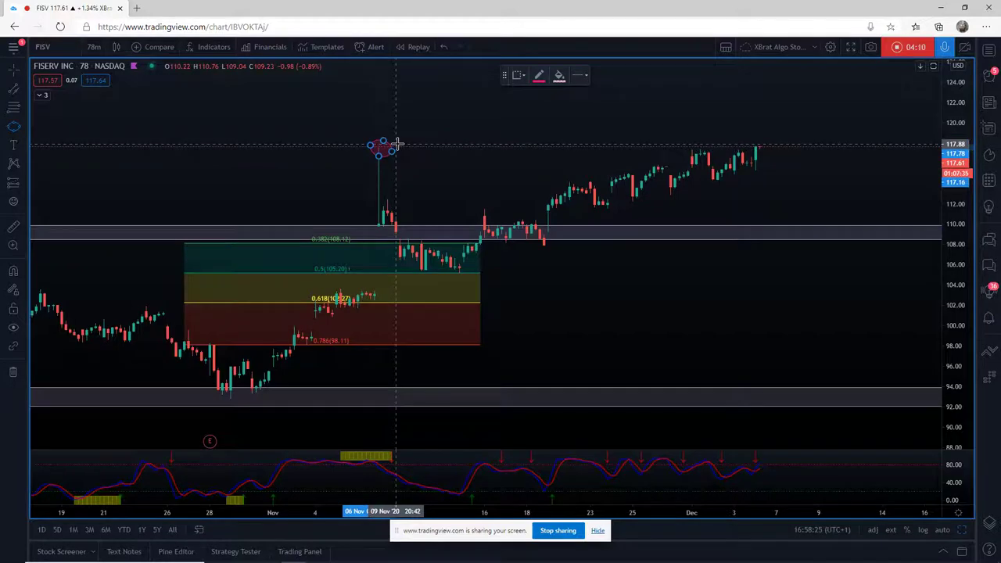
click(391, 148)
click(443, 180)
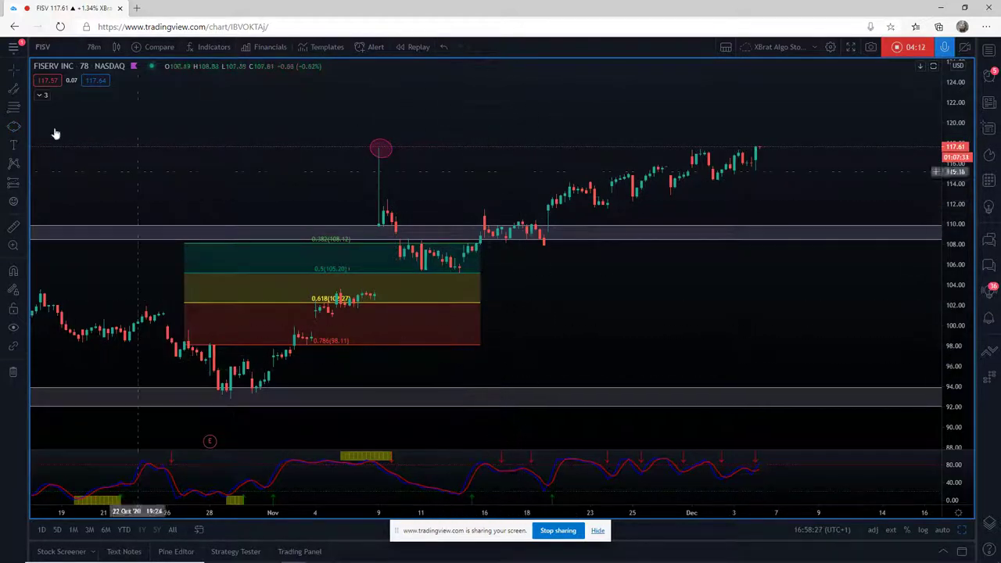
Circle the mid-November pullback at the 0.5 level near 105 with a second ellipse
click(12, 127)
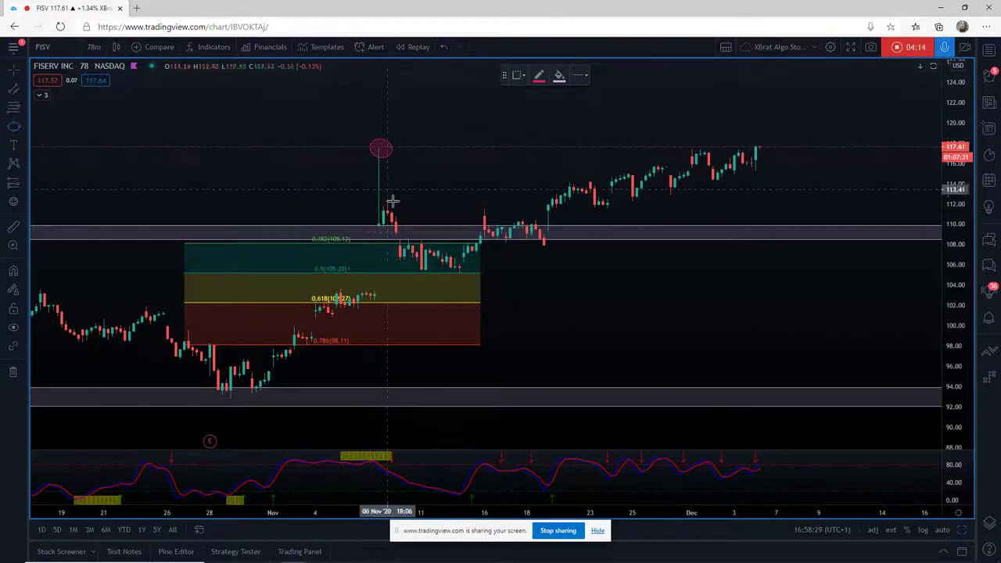
click(458, 268)
click(473, 267)
click(596, 283)
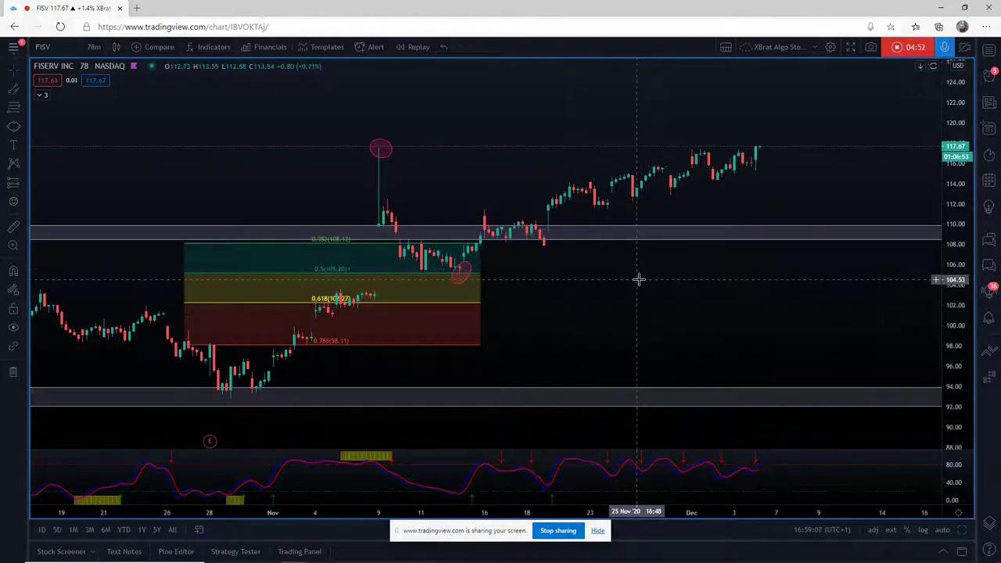
Draw a trend-based Fib extension through the 12 Nov low, 6 Nov high and 18 Nov point at 105.25
click(26, 110)
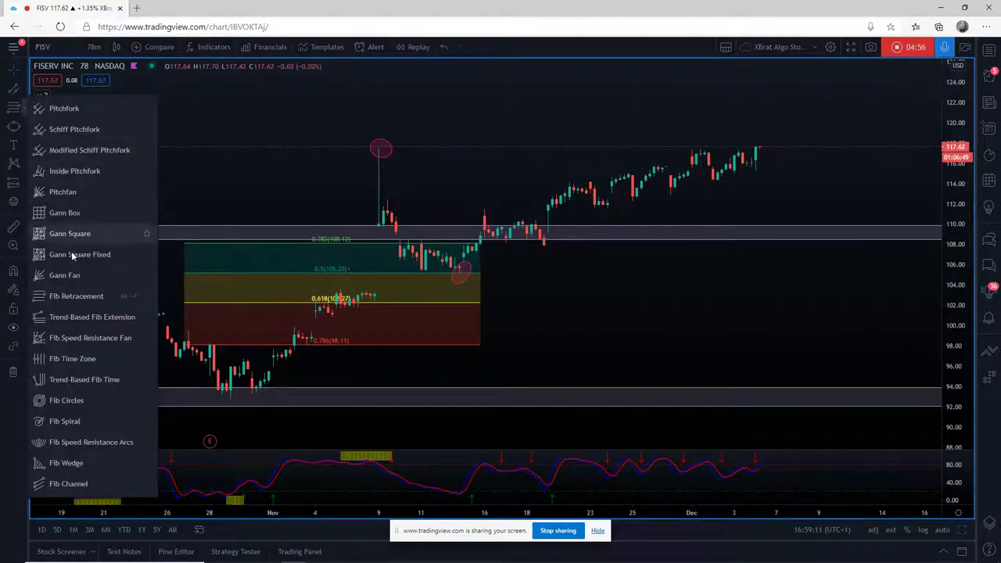
click(96, 318)
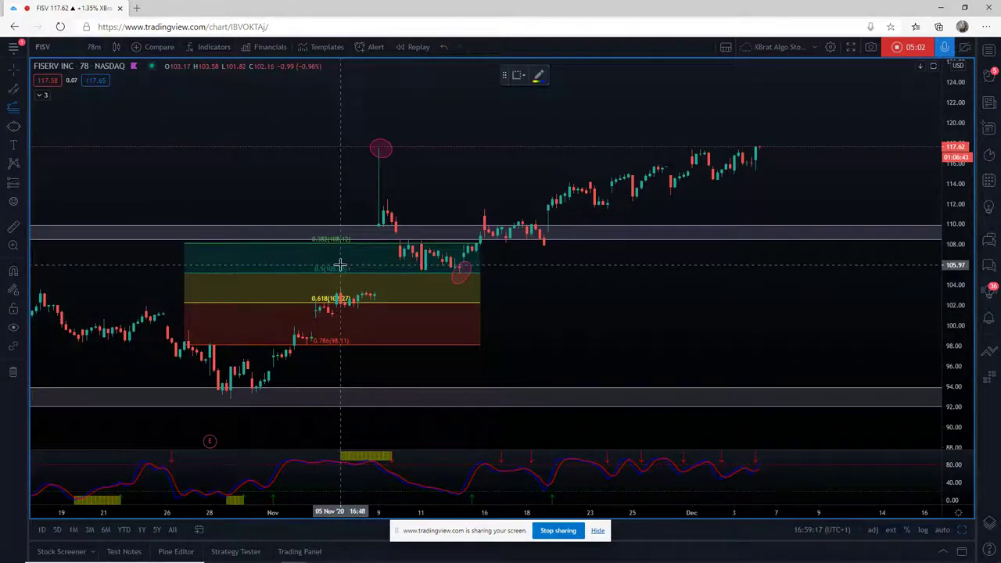
click(457, 272)
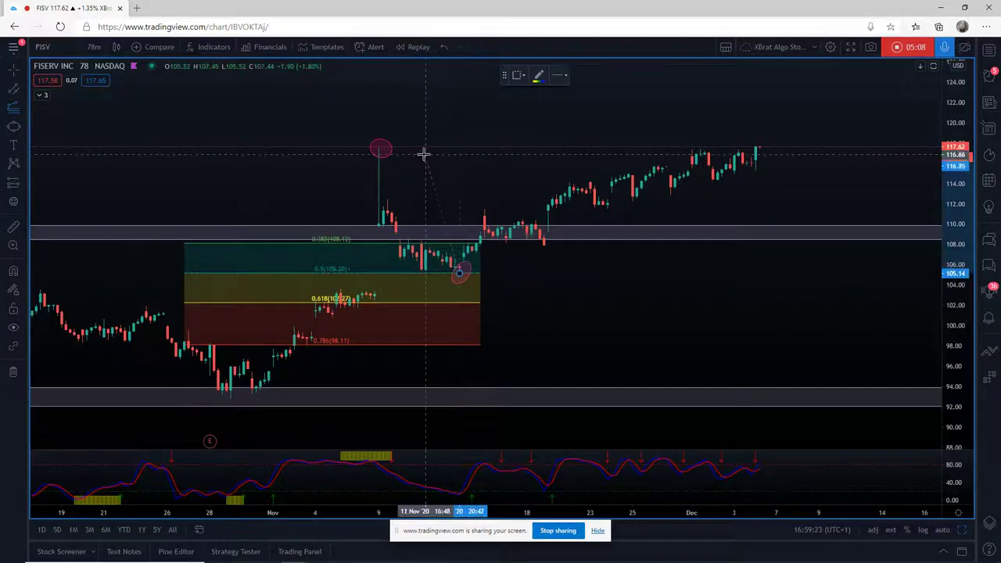
click(367, 147)
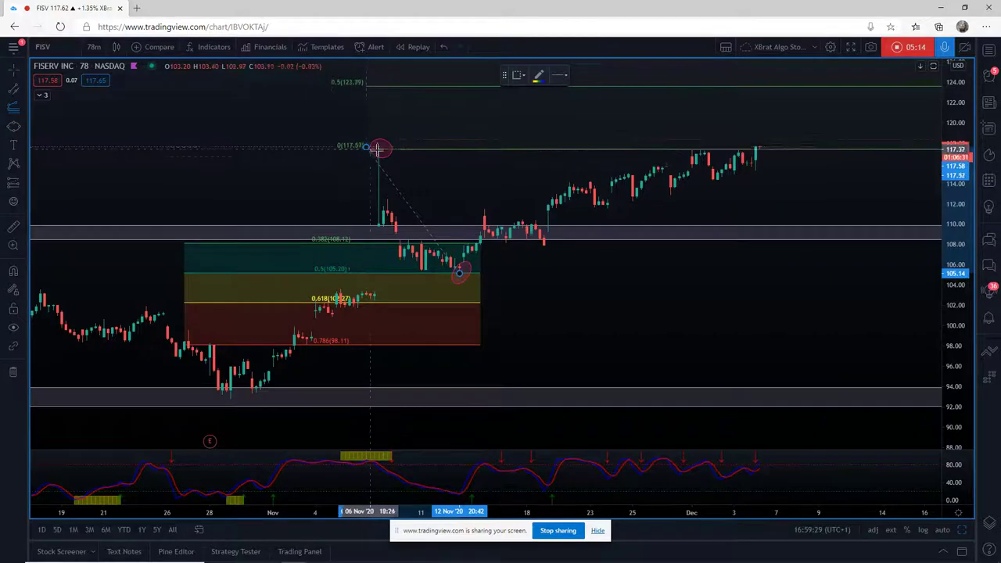
click(530, 271)
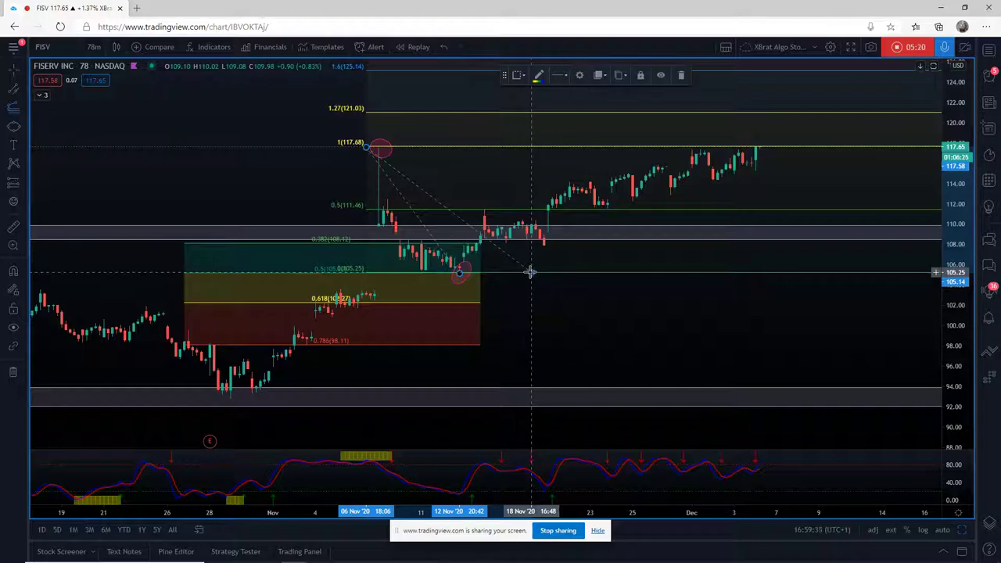
Apply the 'target 127' template to the Fib extension, leaving only the 1.1 and 1.27 levels
click(579, 76)
scroll(426, 358, down, 2)
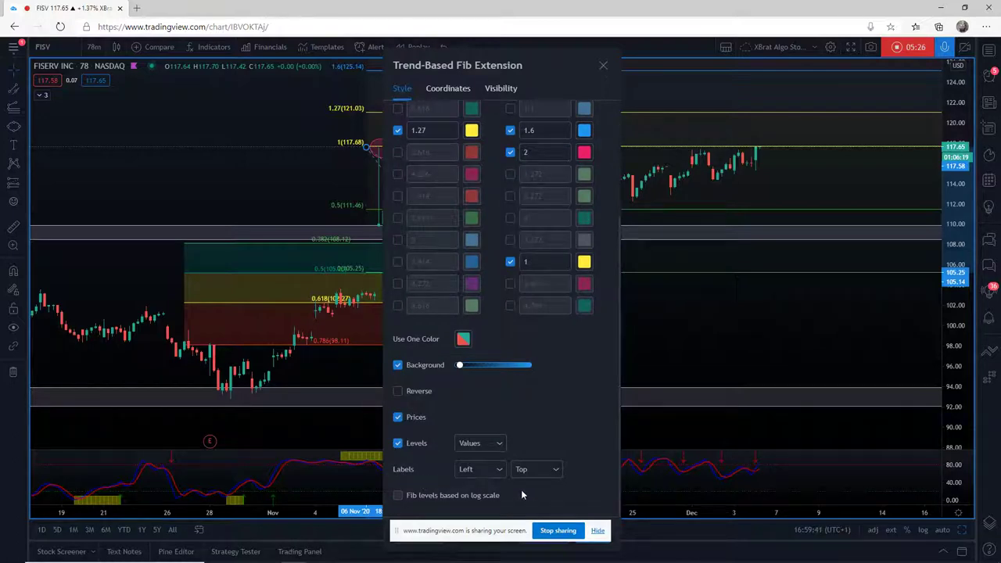
drag(470, 536, 0, 534)
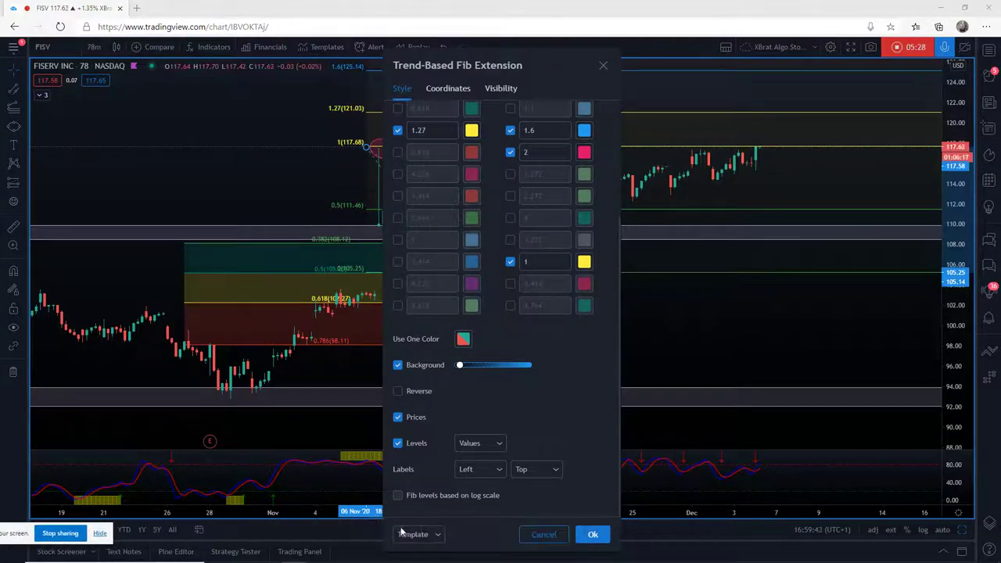
click(437, 536)
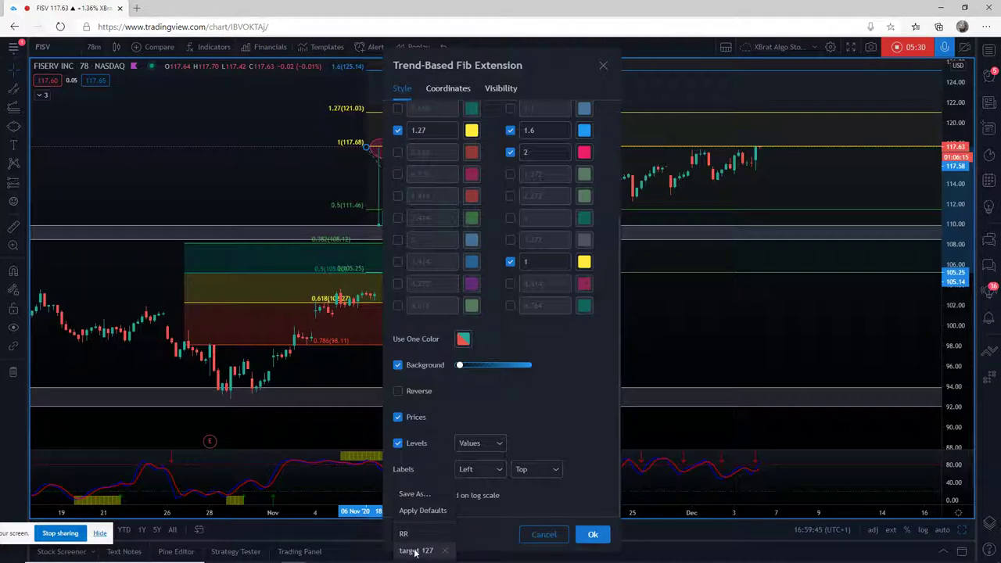
click(415, 552)
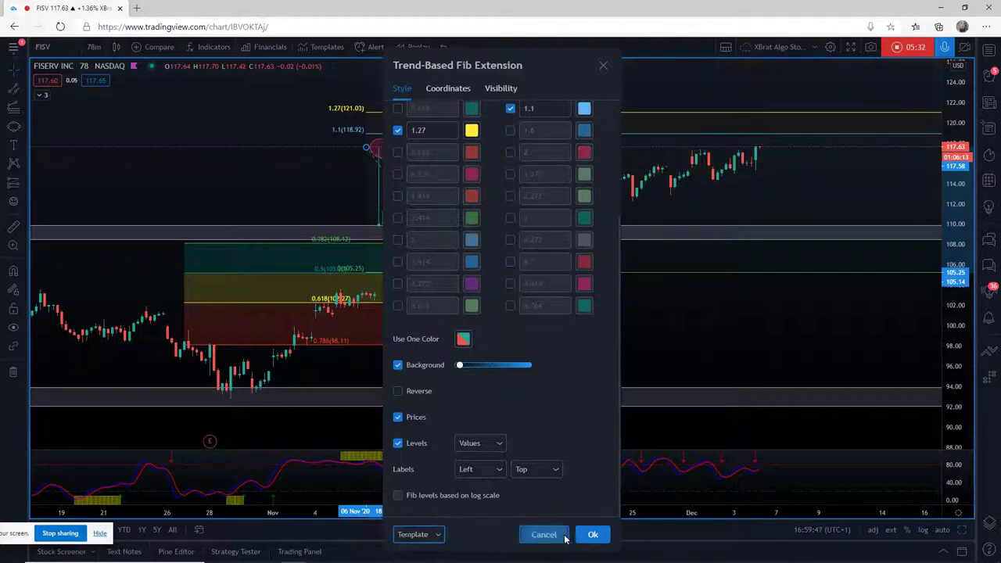
click(593, 534)
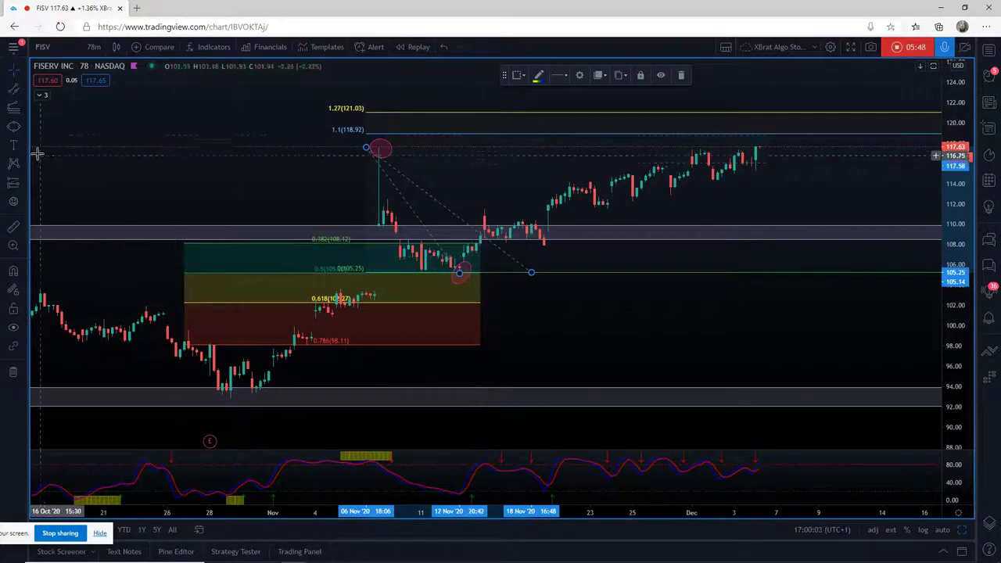
Draw a rectangle from the 1.27 level (121.03) to the 1.1 level (118.92), mid-November to 11 Dec
click(23, 130)
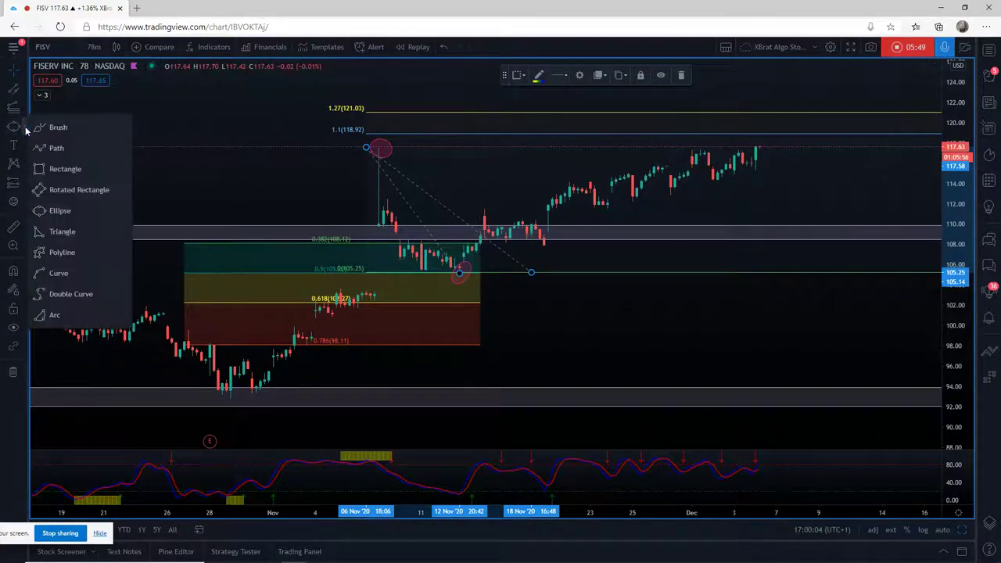
click(78, 167)
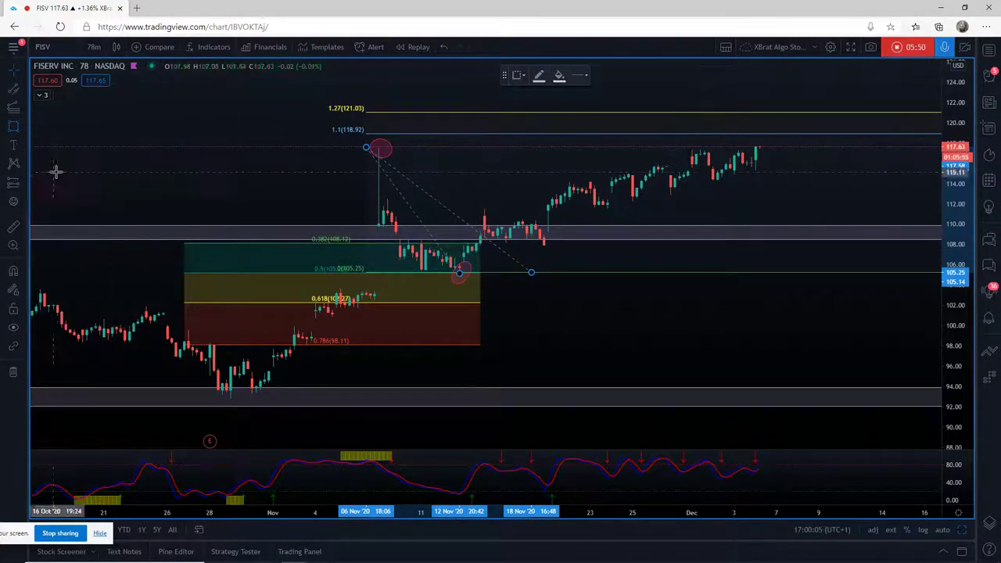
click(496, 112)
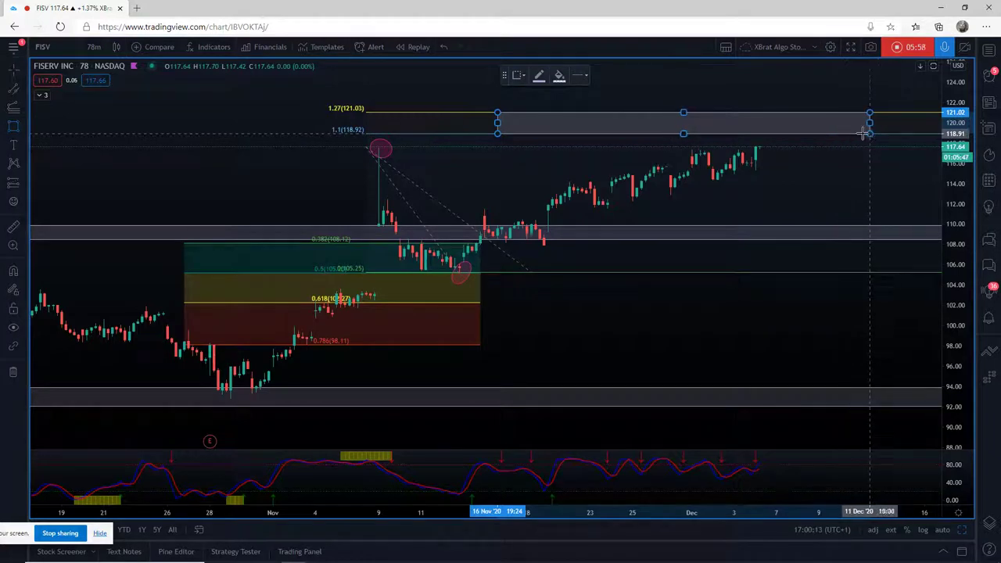
click(860, 133)
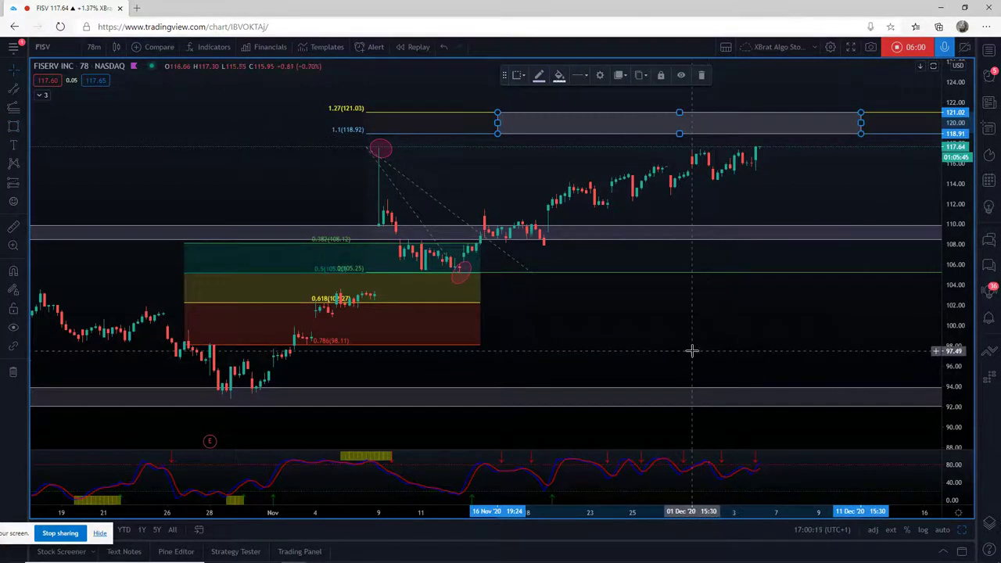
Set the target box's border and fill colours to green
click(547, 77)
click(574, 105)
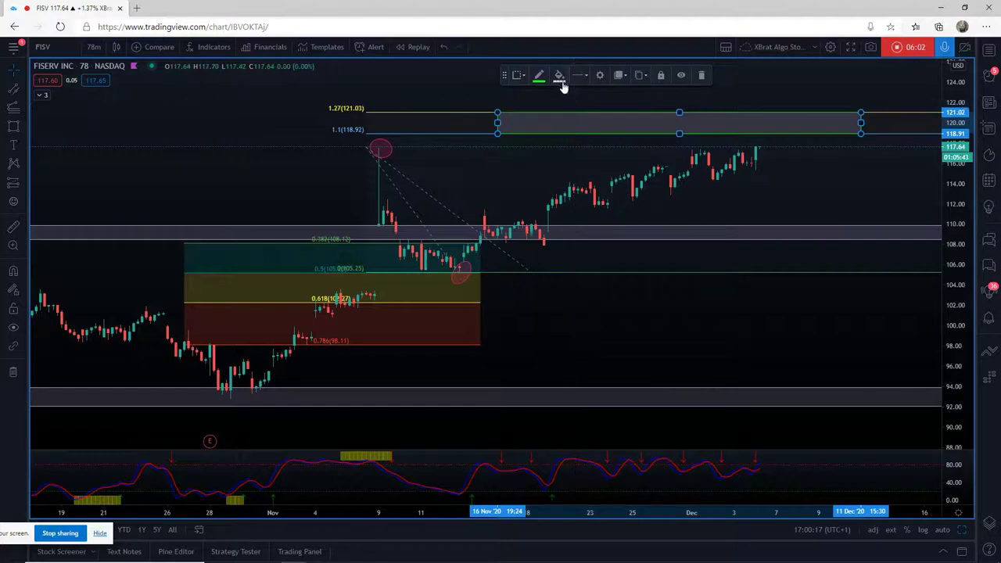
click(559, 76)
click(594, 106)
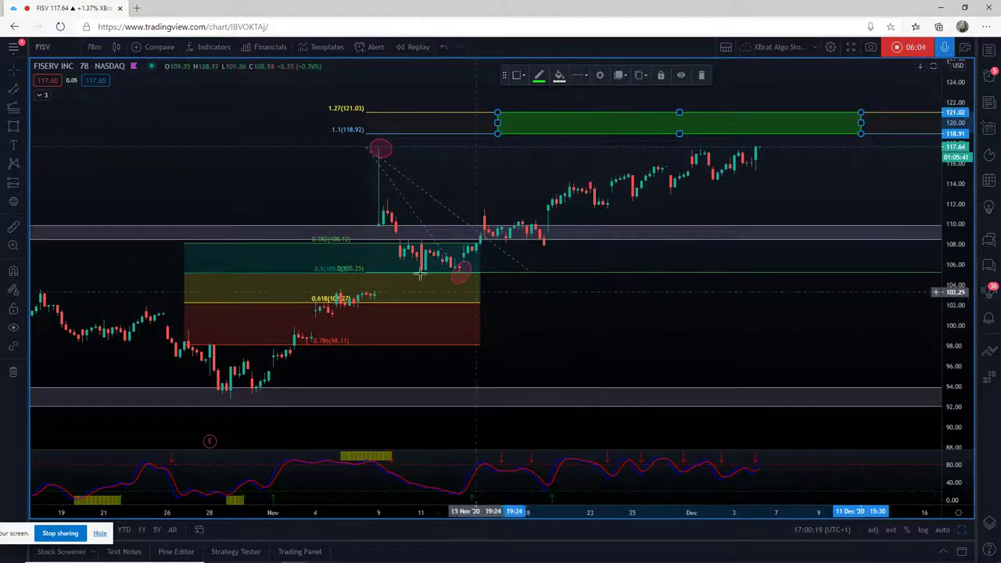
click(385, 161)
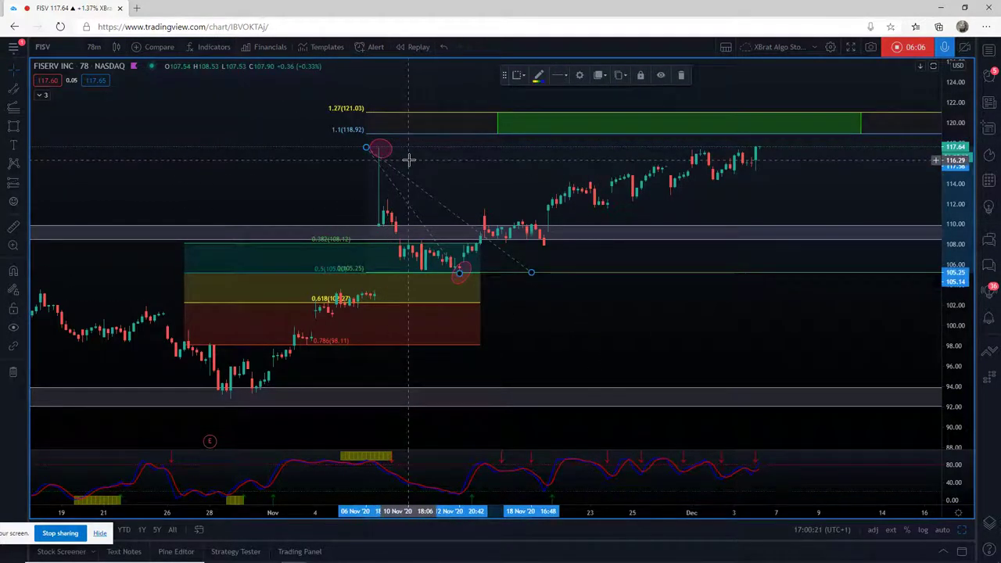
Delete the Fib extension and reframe the chart on October–December with room above price
click(682, 76)
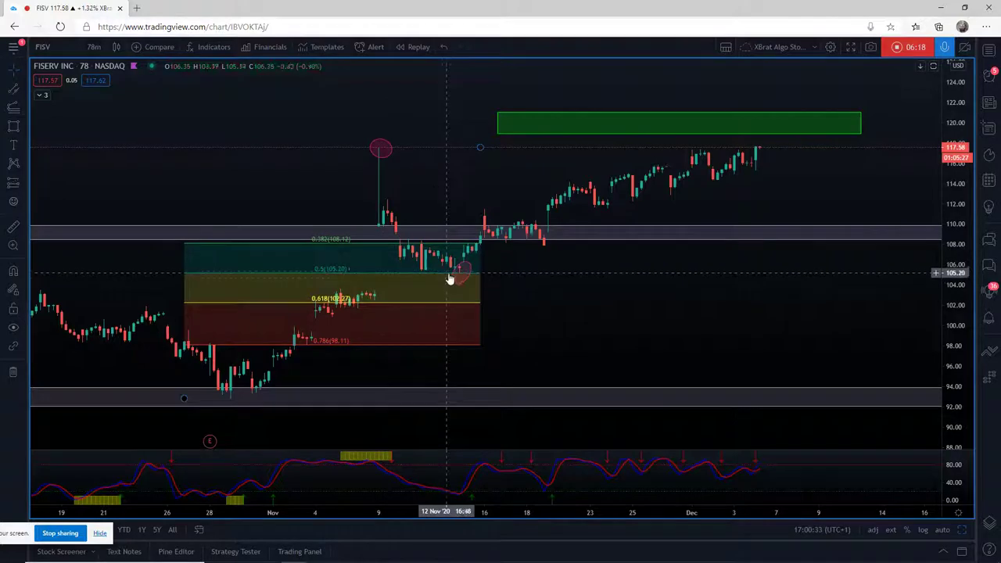
drag(612, 306, 609, 336)
drag(361, 508, 714, 533)
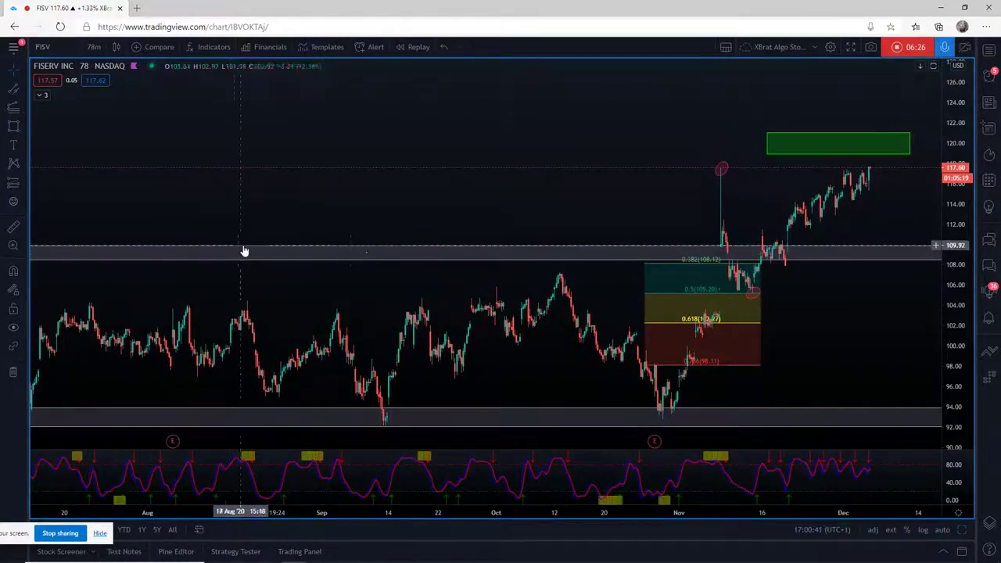
drag(761, 514, 442, 514)
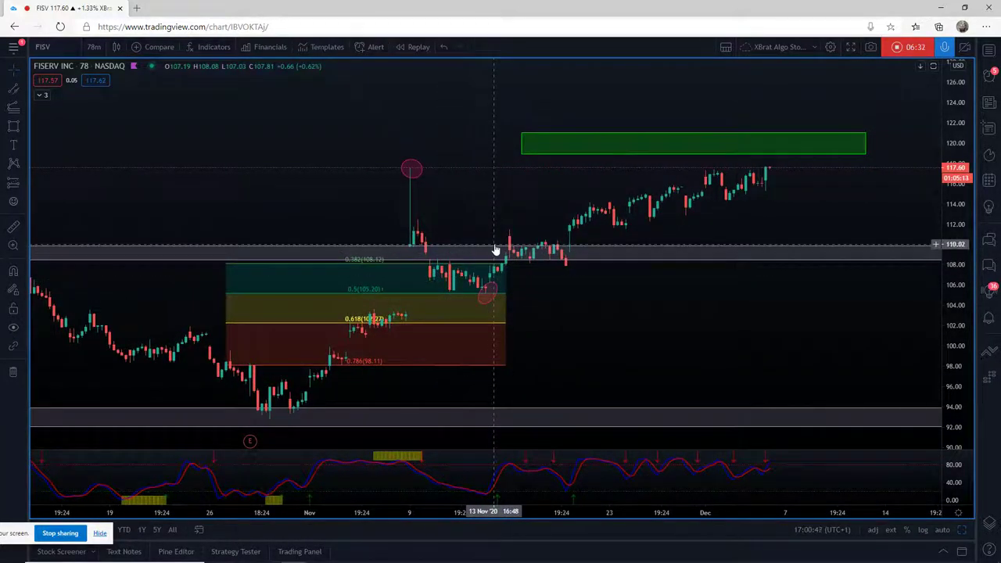
click(26, 95)
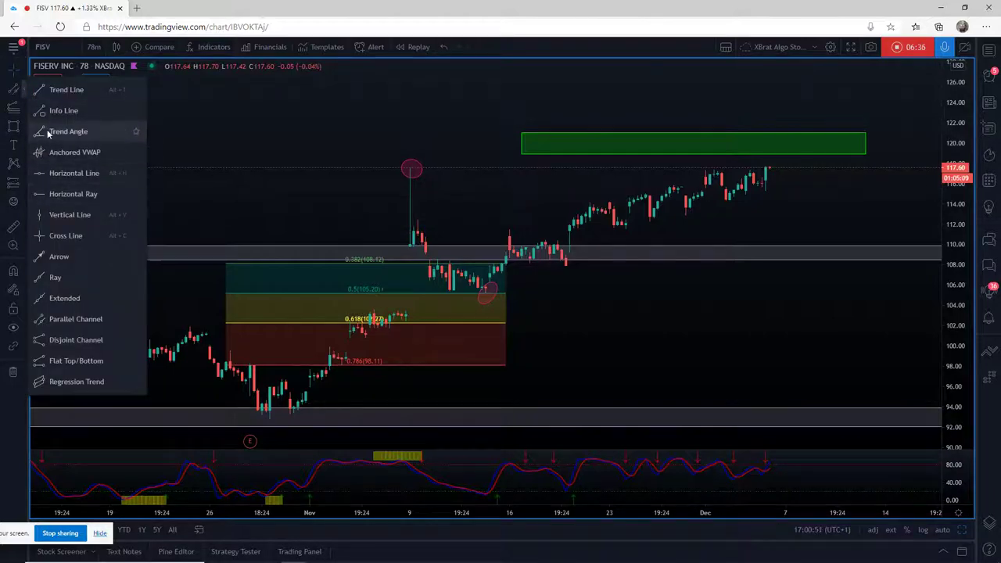
Add a thicker green horizontal line at 110.08
click(44, 173)
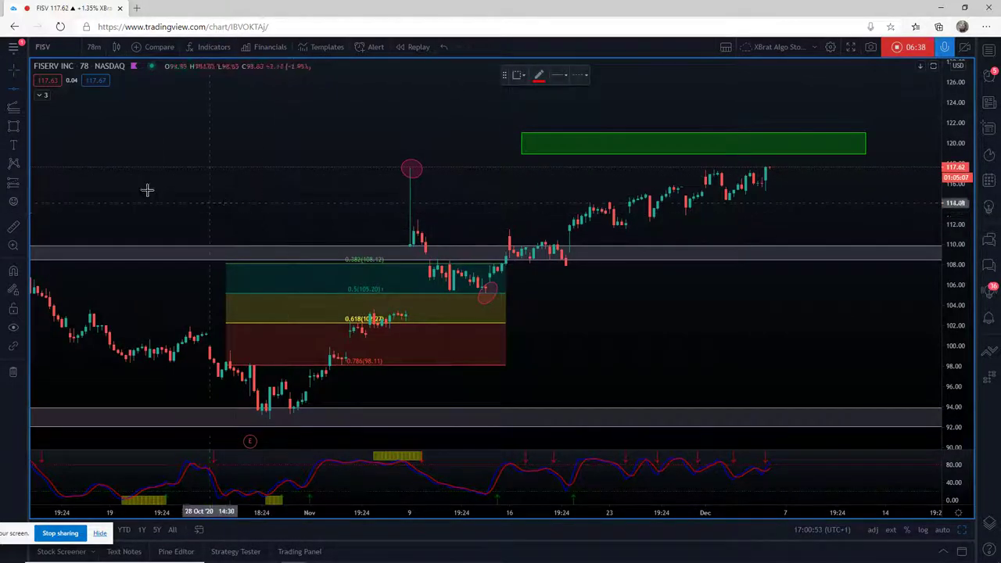
click(486, 243)
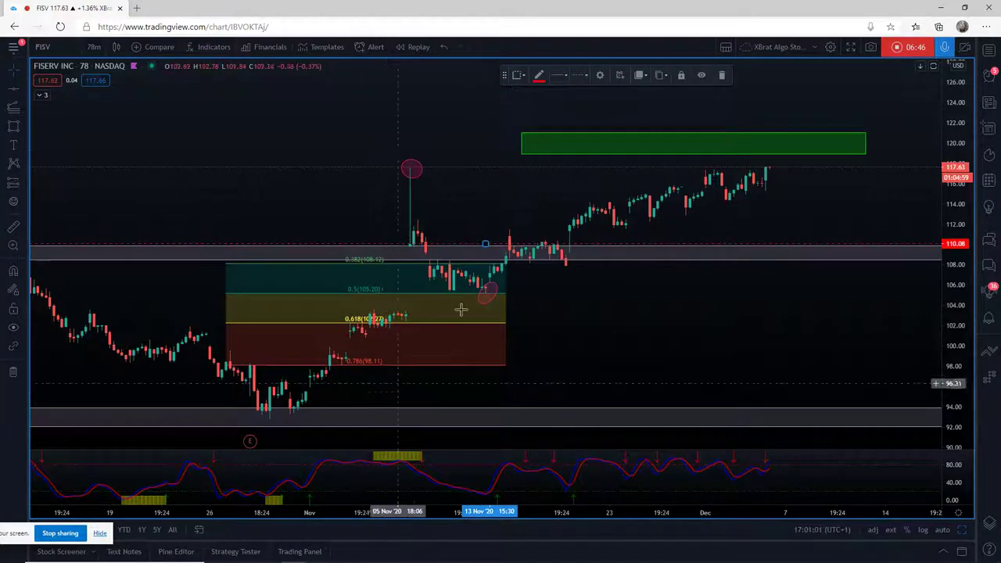
click(539, 75)
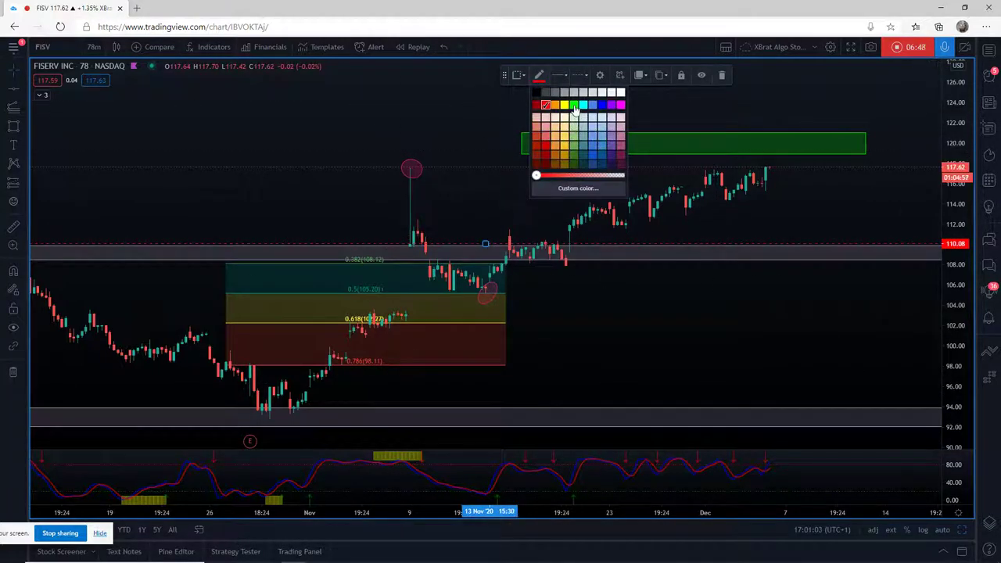
click(574, 106)
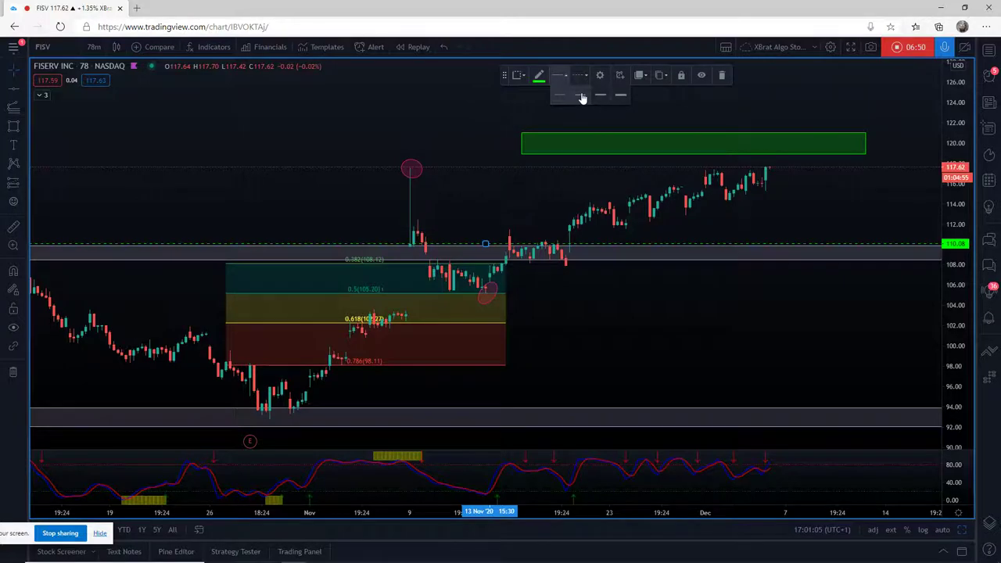
click(582, 96)
click(610, 304)
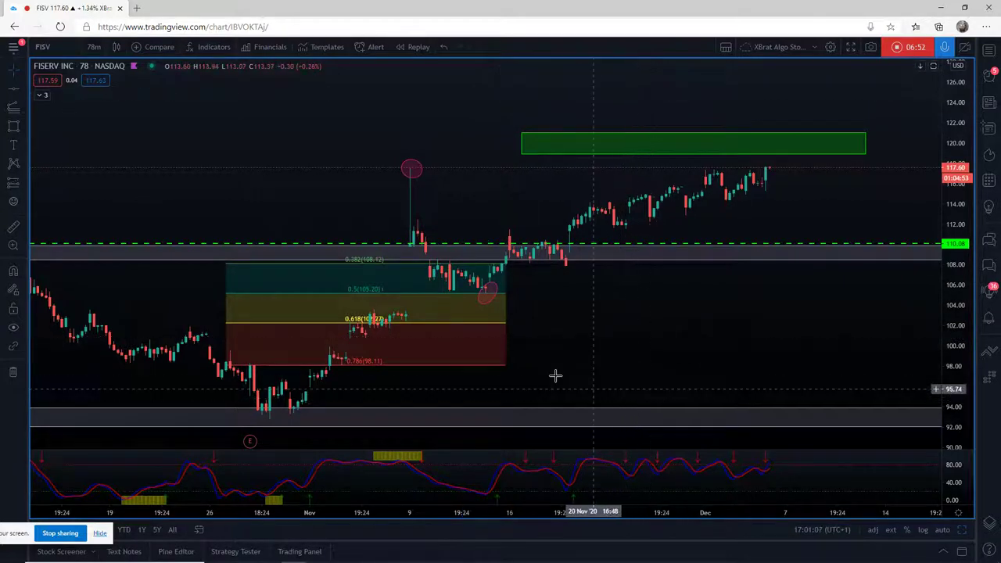
Add a horizontal line at 105.04 and colour it red
click(13, 88)
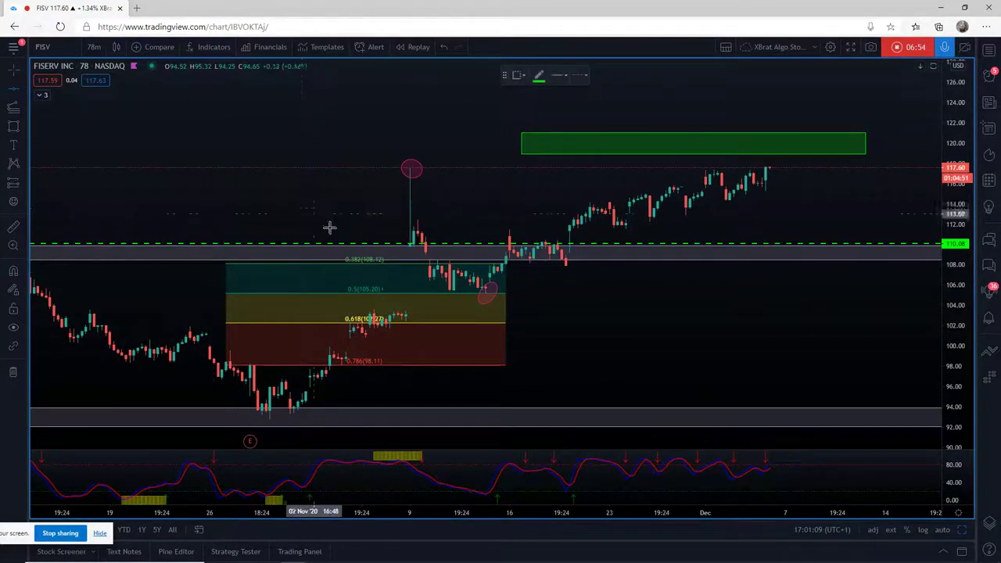
click(435, 294)
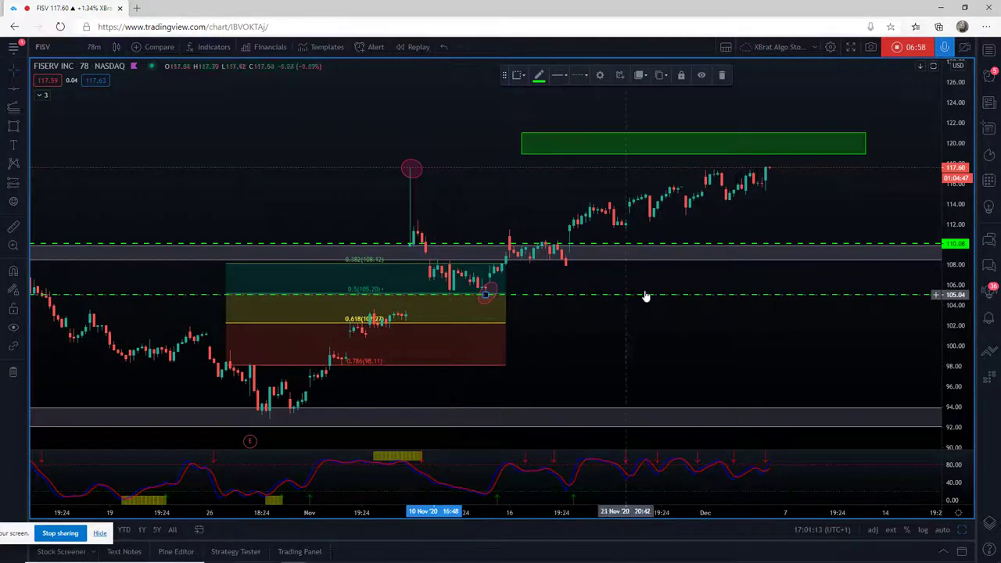
click(538, 76)
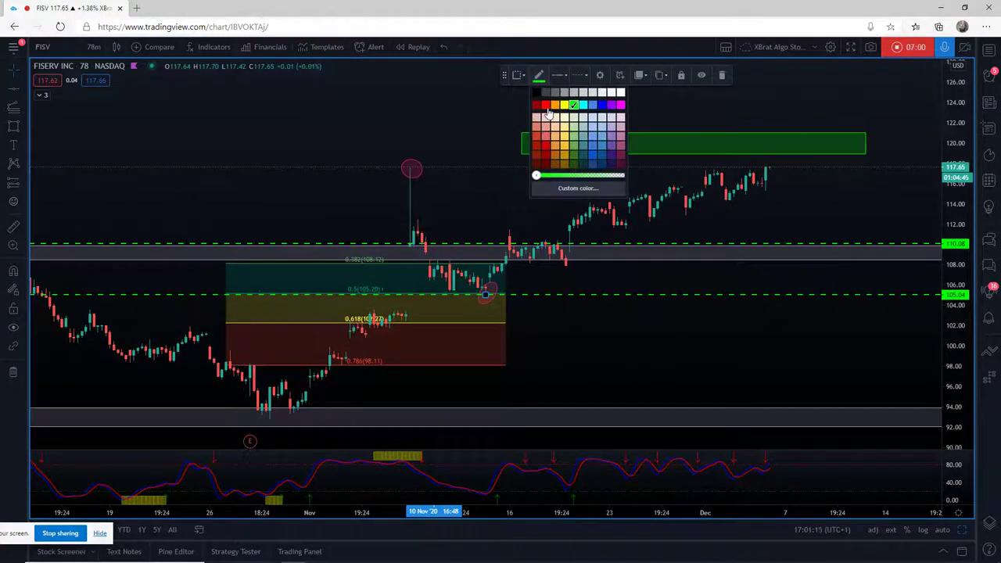
click(545, 105)
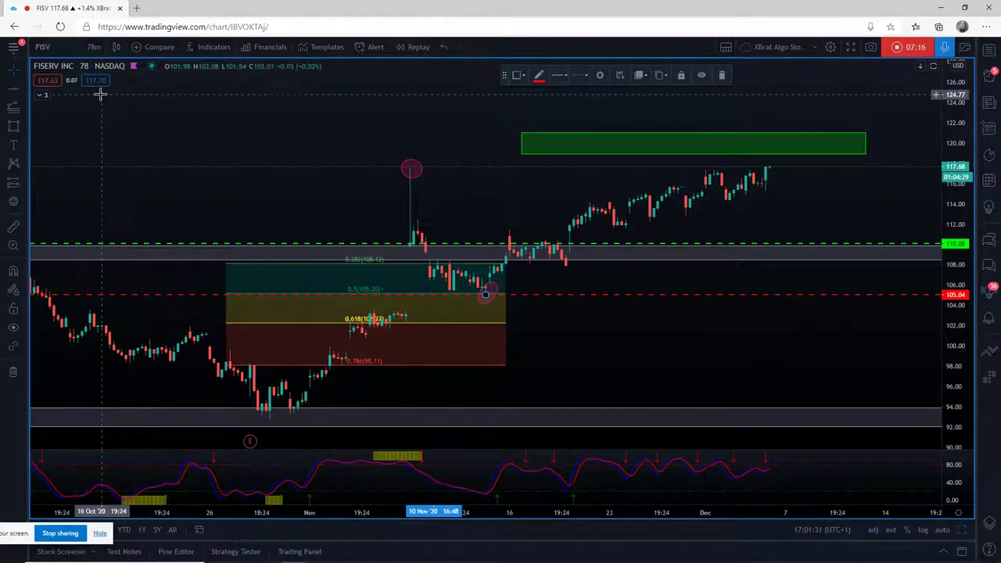
Draw a trend-based Fib extension from the 105 low up to 110.13
click(27, 111)
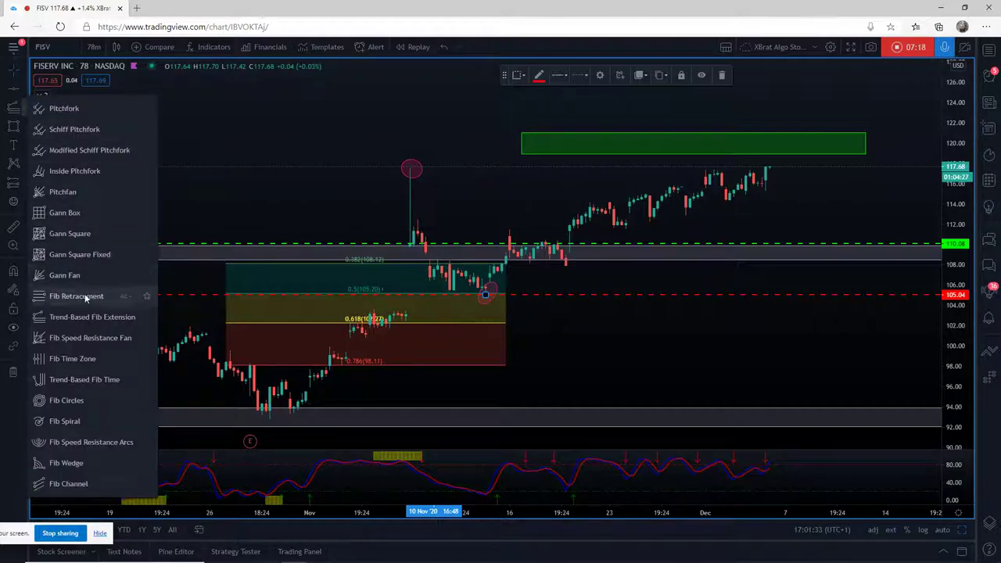
click(75, 316)
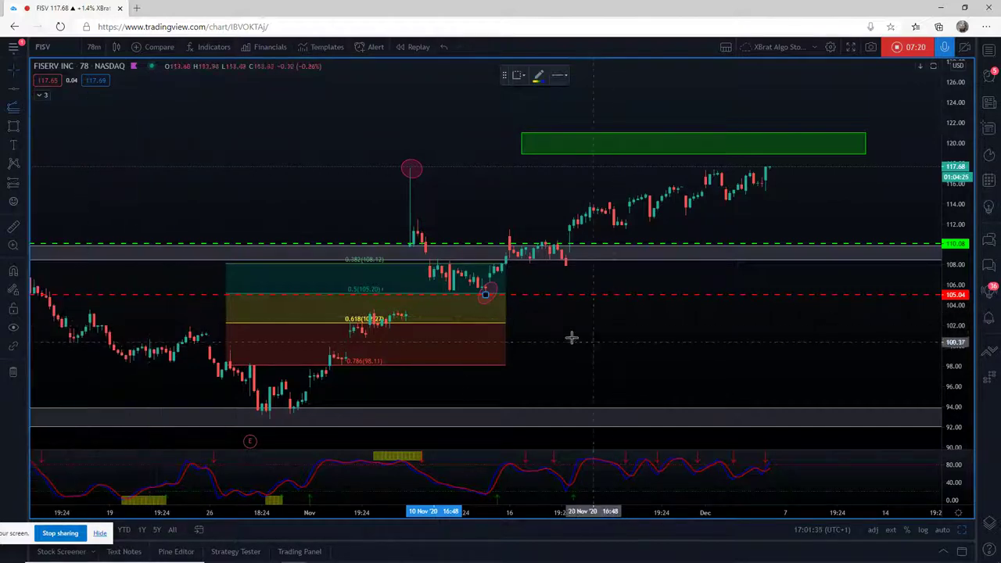
click(398, 293)
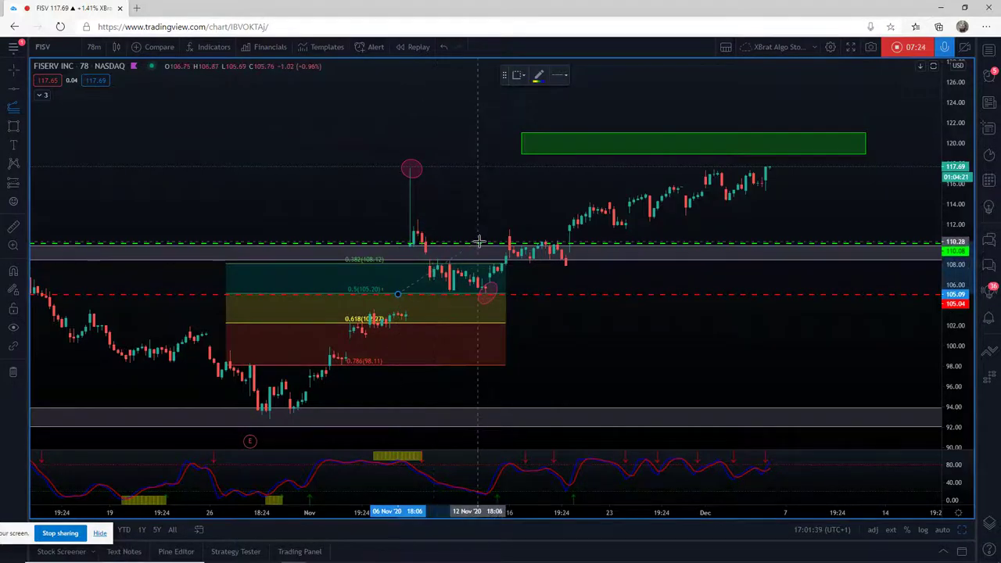
click(480, 243)
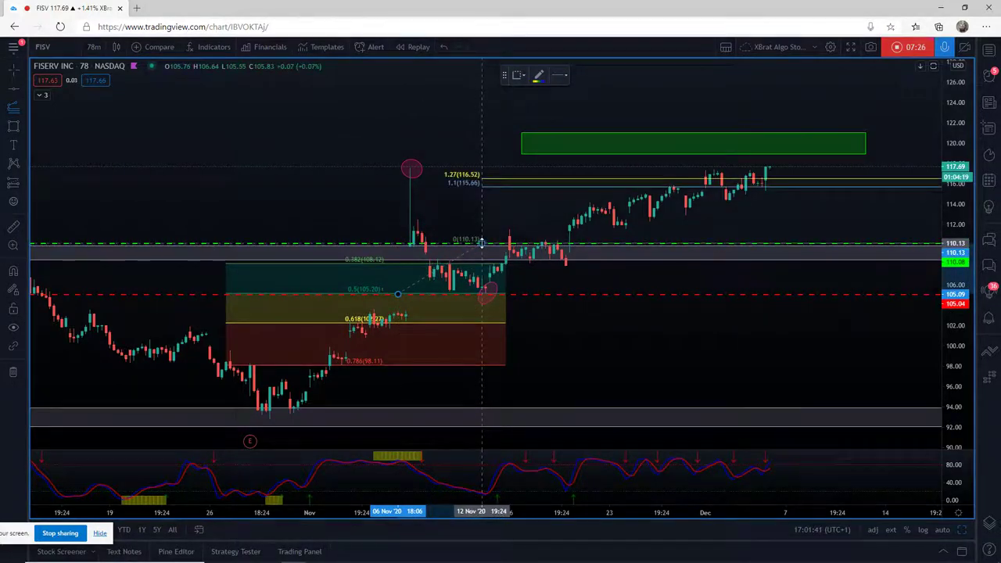
click(481, 243)
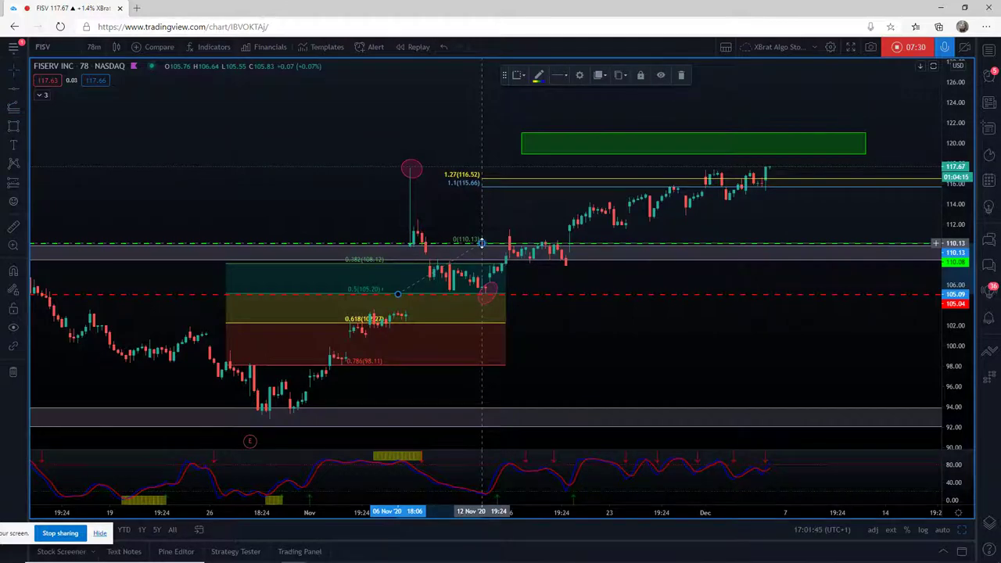
Apply the RR level template to the extension: levels 0, 0.5, 1, 1.27, 1.6 and 2
click(579, 75)
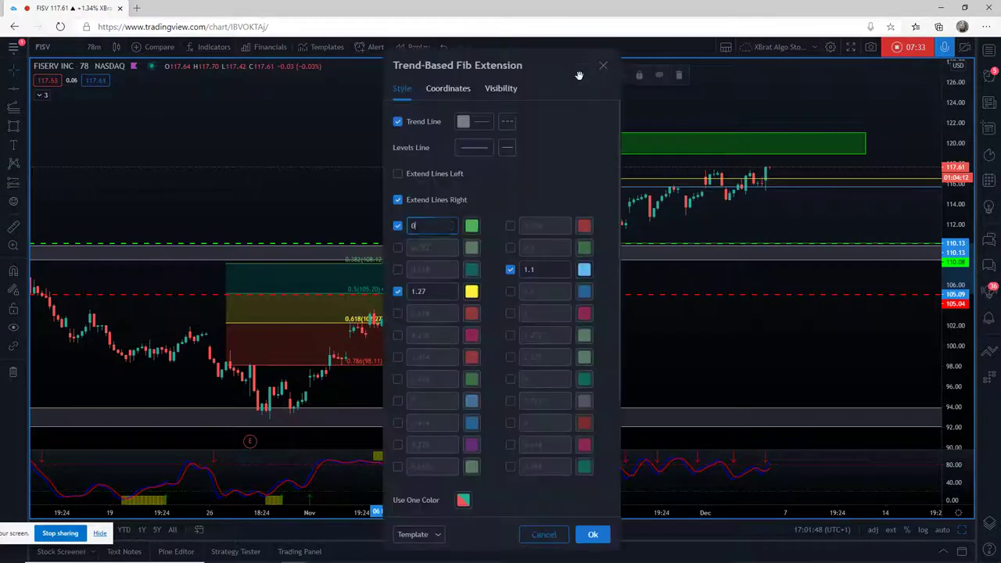
click(428, 533)
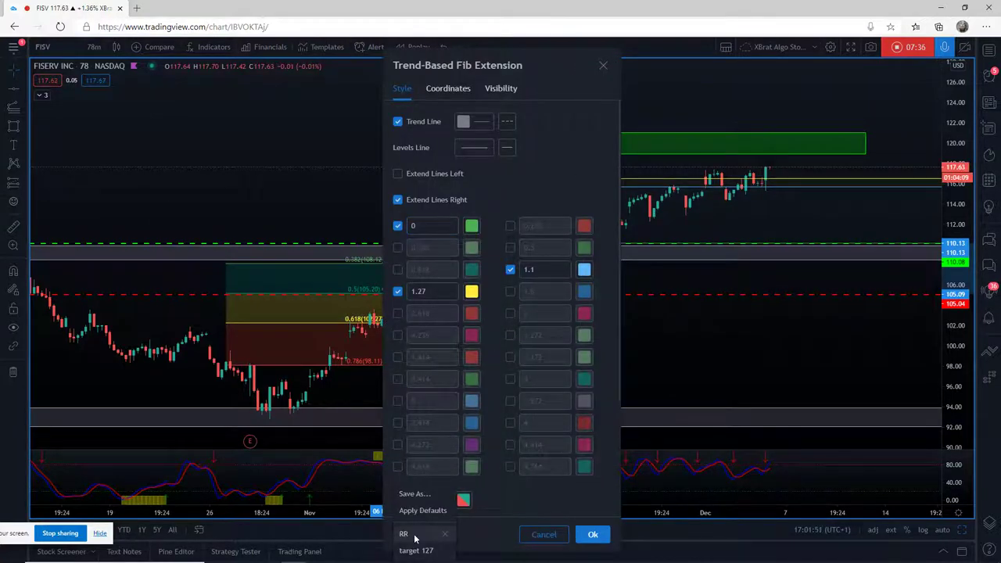
click(416, 535)
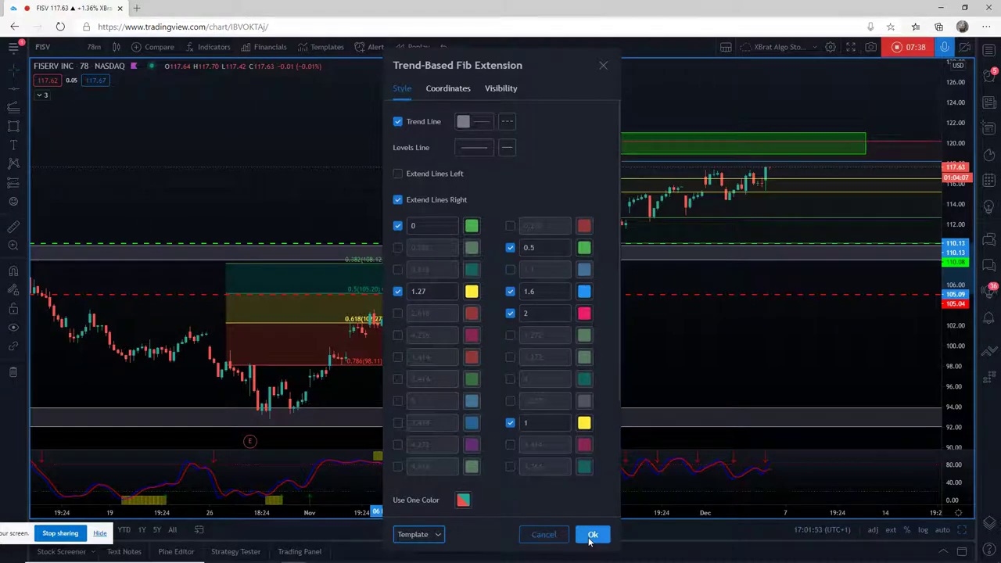
click(592, 535)
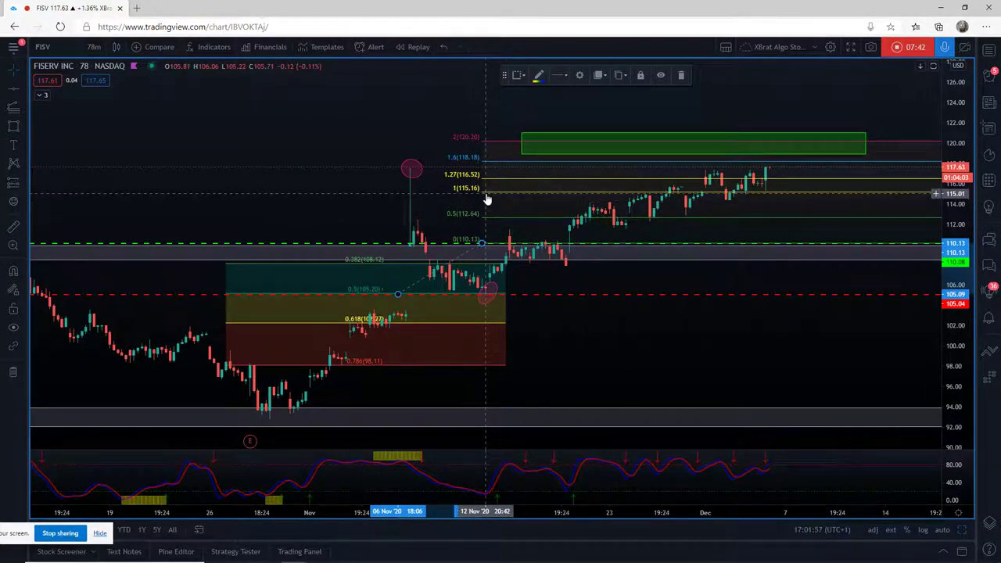
Turn off the extension's 1.27 level, keeping 0, 0.5, 1, 1.6 and 2
click(579, 76)
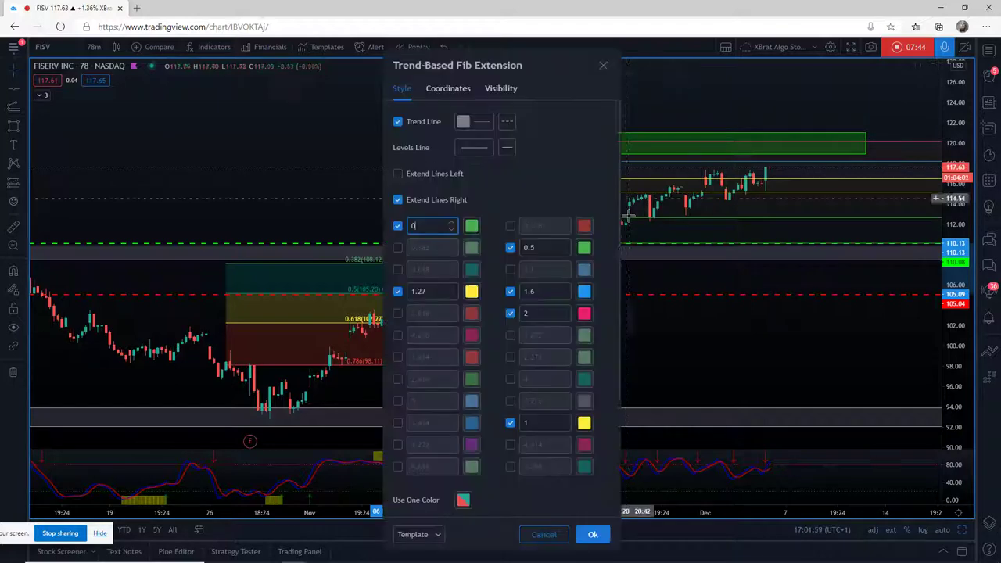
click(397, 291)
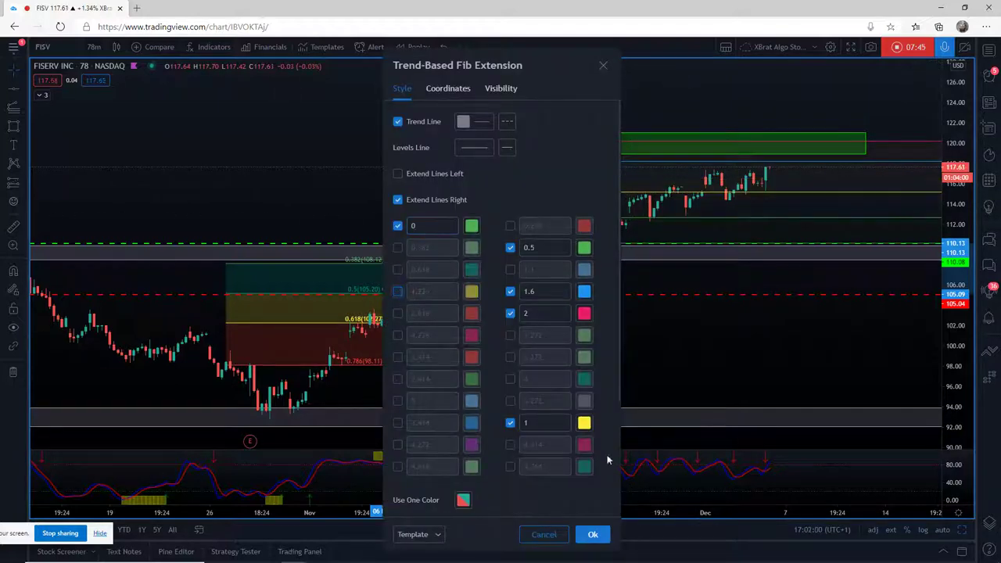
click(592, 534)
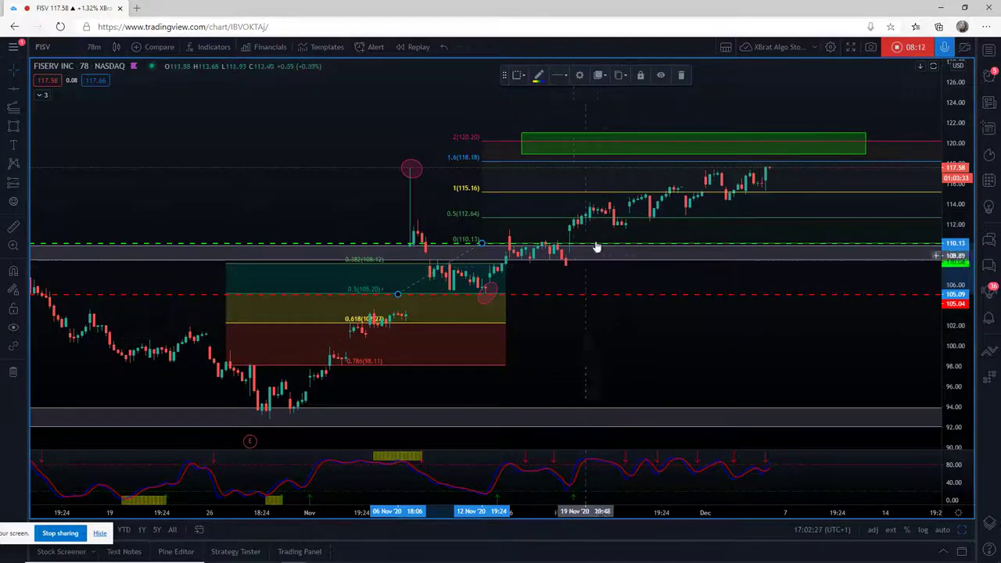
click(717, 94)
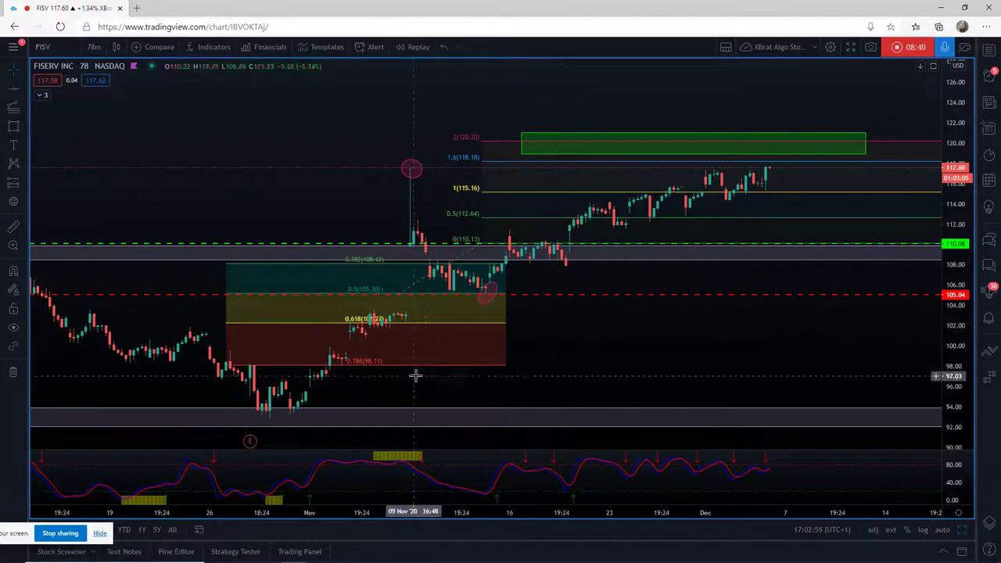
click(442, 369)
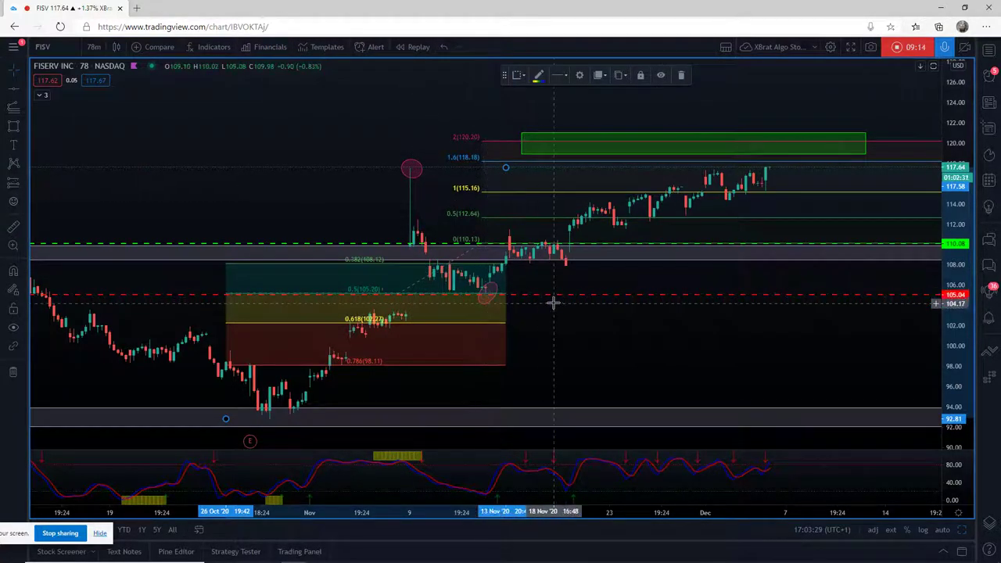
Delete the existing Fib retracement and Fib extension drawings
click(681, 76)
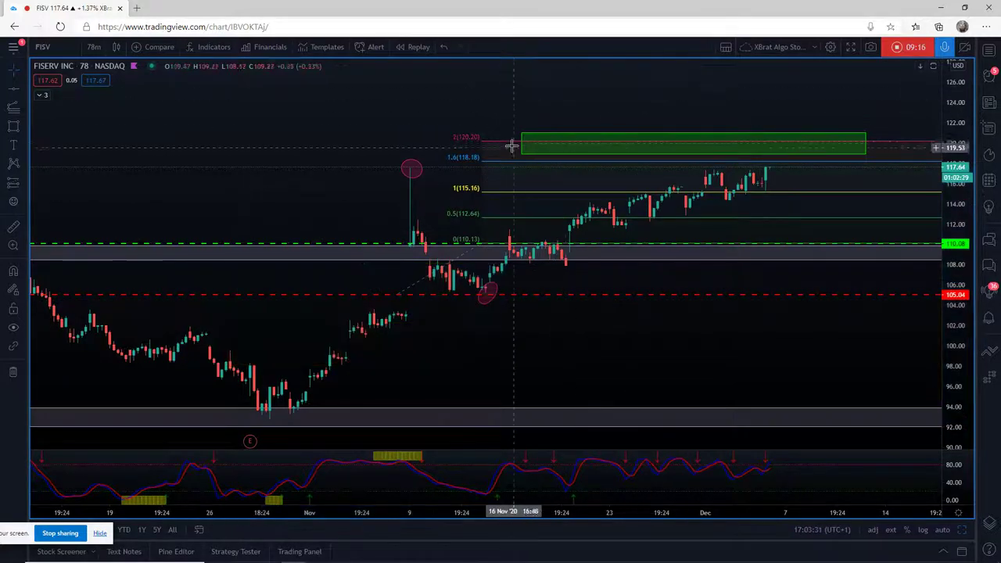
click(502, 145)
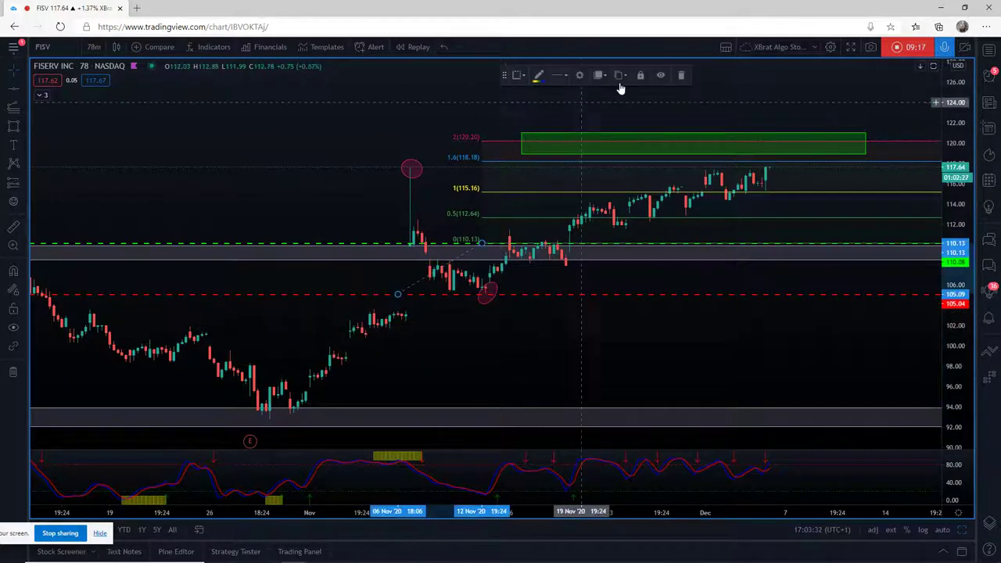
click(681, 76)
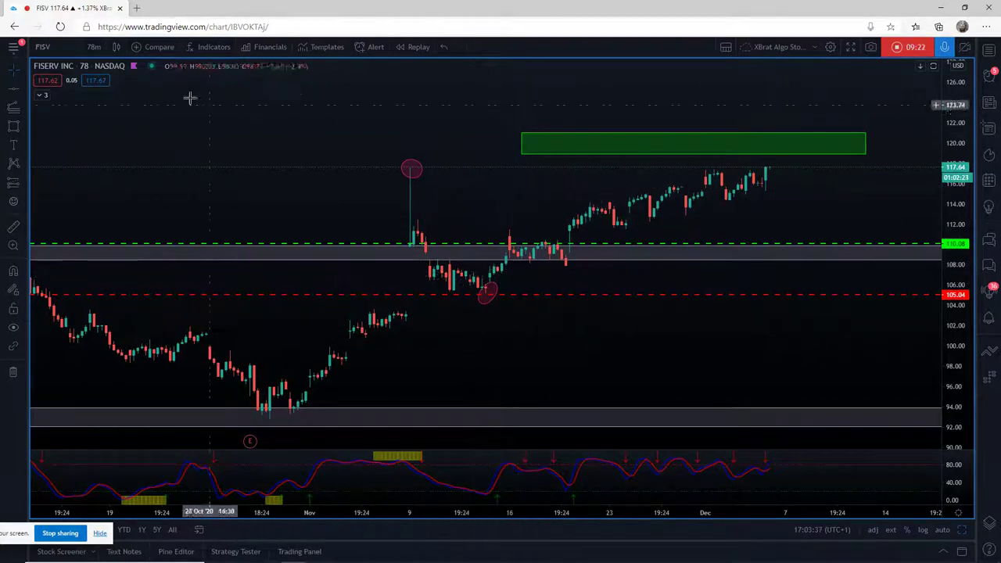
Draw a trend-based Fib extension from 105.04 to the 117.68 spike and open its settings
click(16, 109)
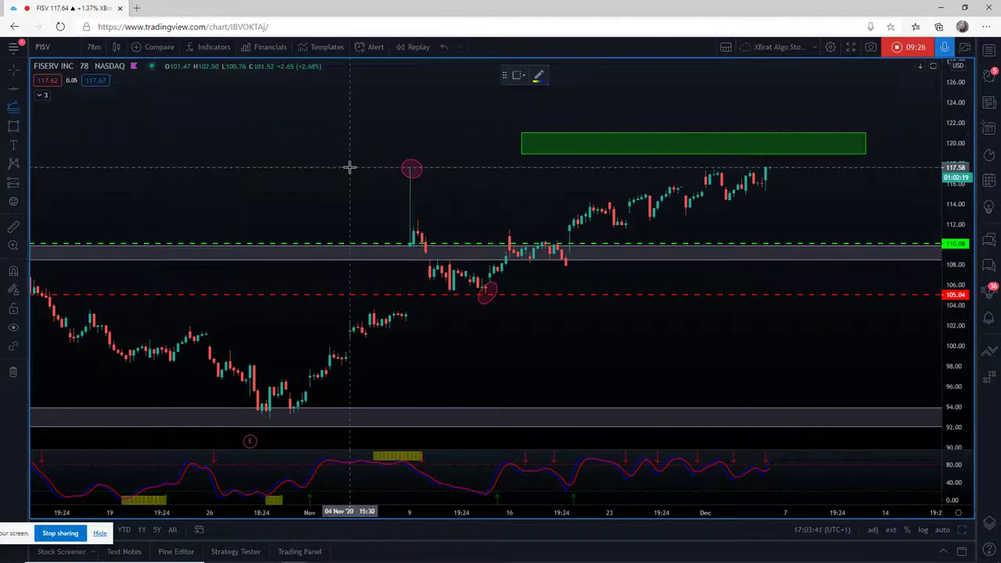
click(434, 294)
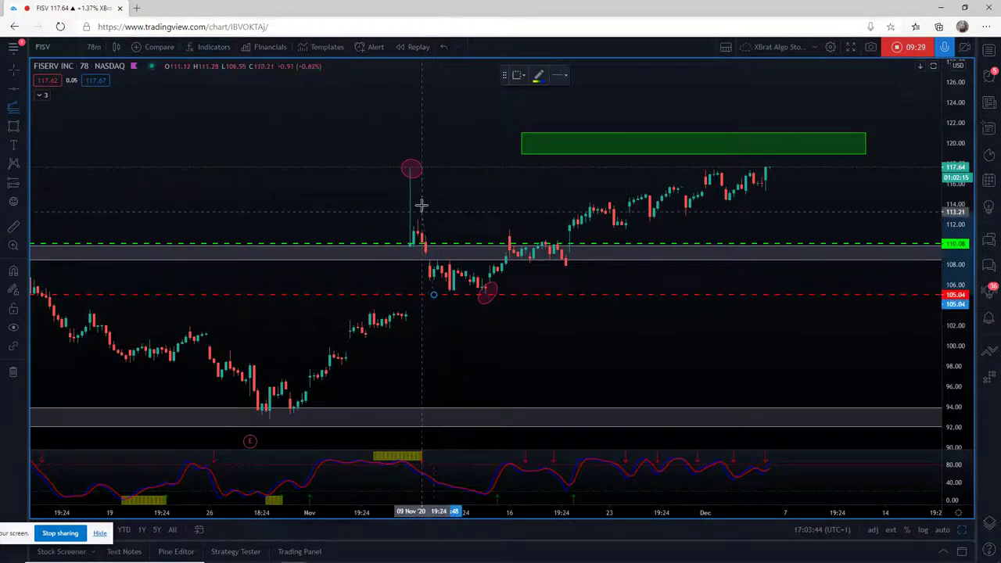
click(390, 166)
click(589, 293)
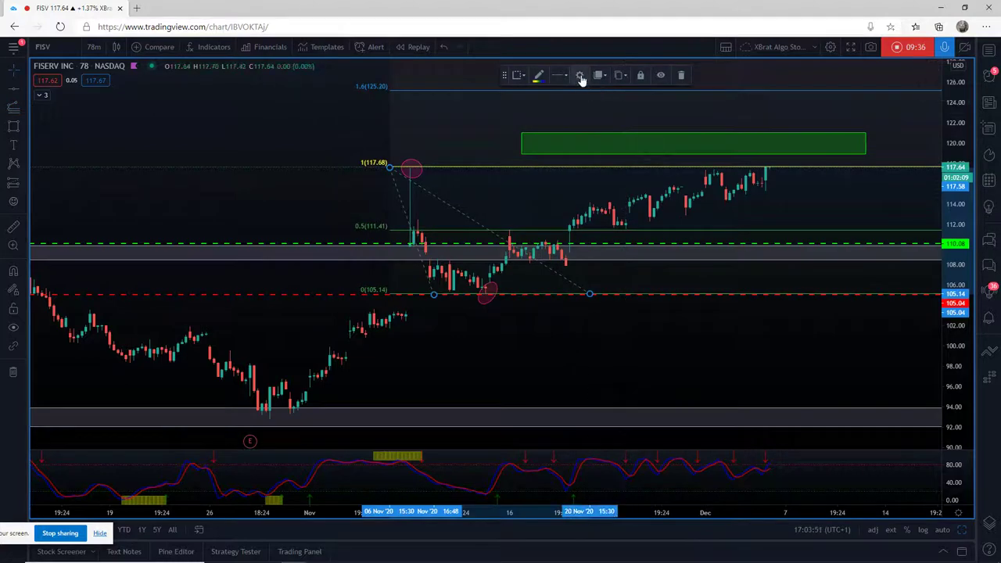
click(579, 76)
Apply the target 127 template so only the 0, 1.1 (118.93) and 1.27 (121.06) levels show
click(397, 290)
click(397, 225)
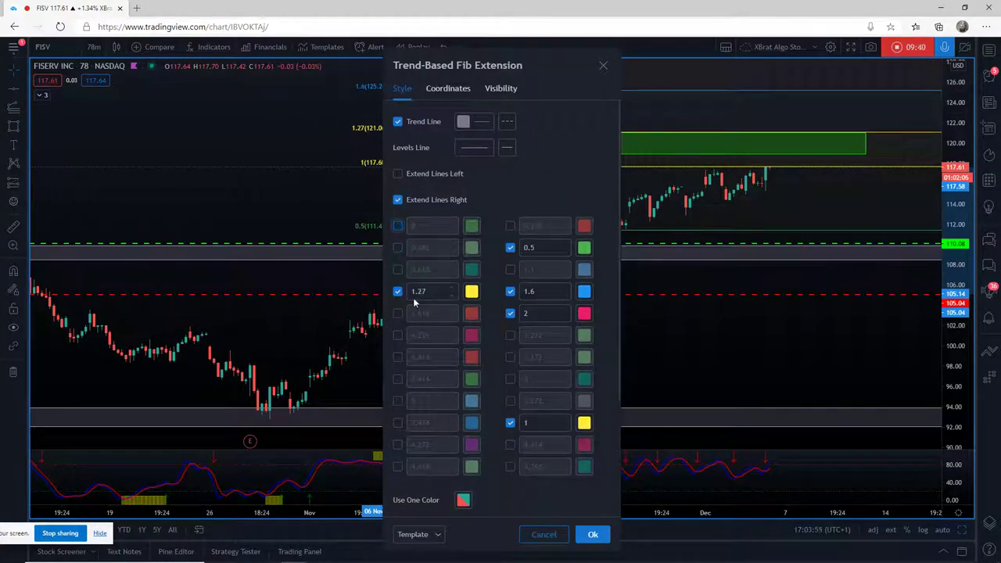
click(509, 269)
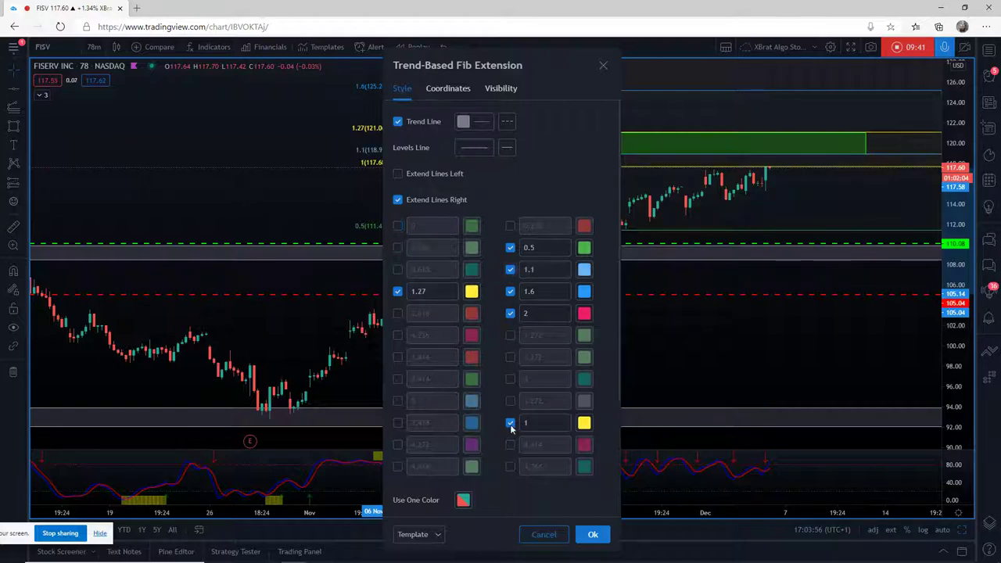
click(439, 535)
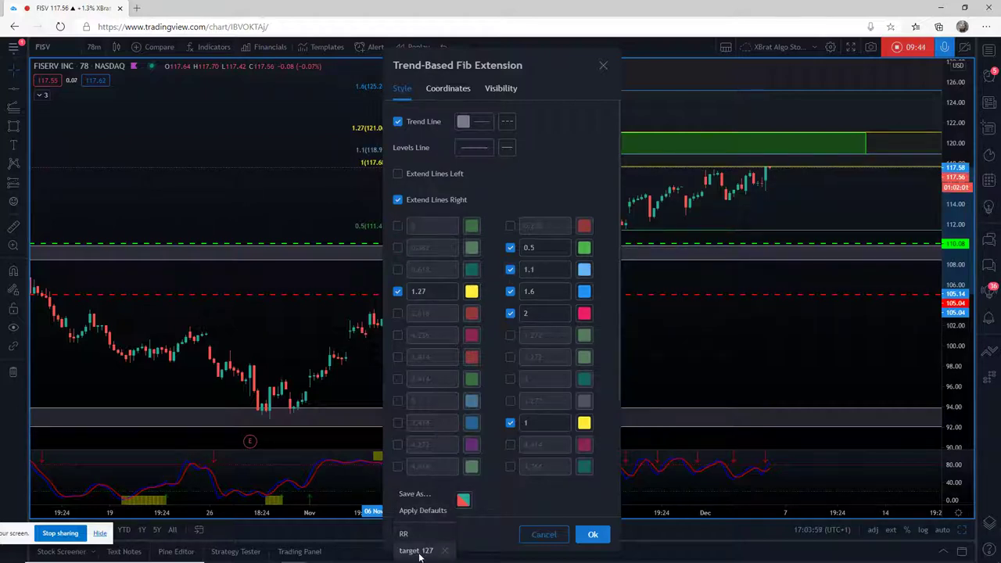
click(425, 549)
click(593, 534)
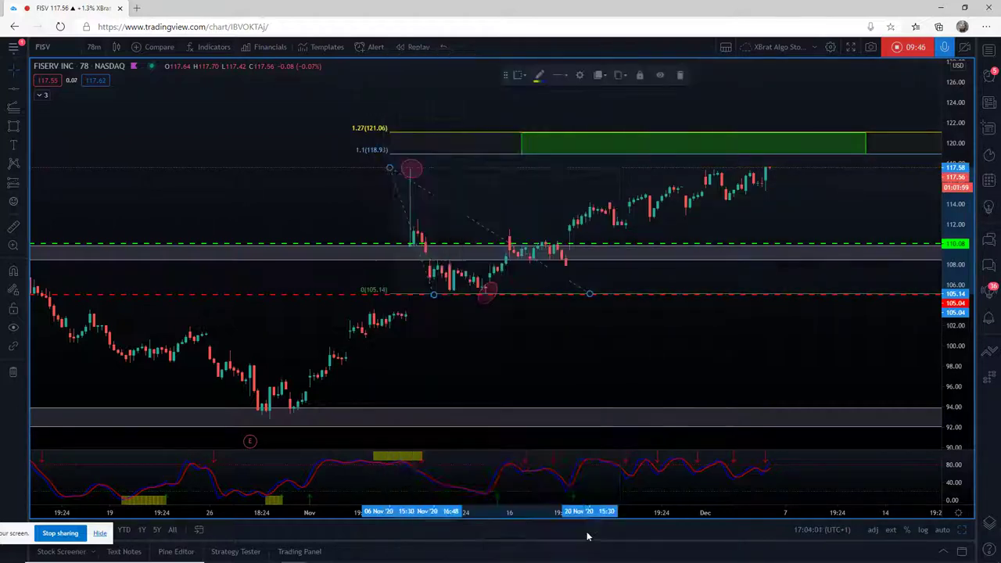
click(340, 232)
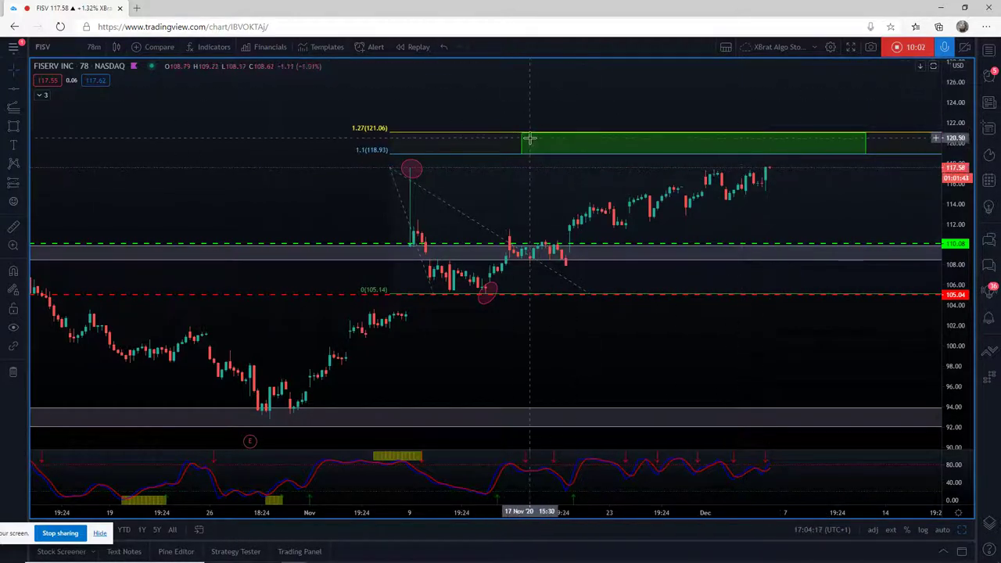
Select the Fib extension and delete it from the FISV chart
click(433, 128)
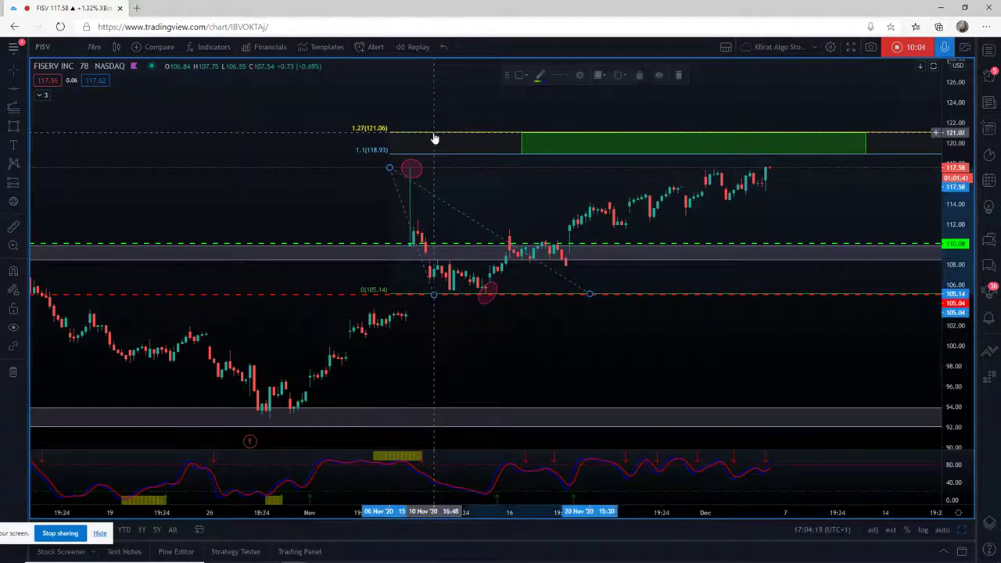
click(680, 75)
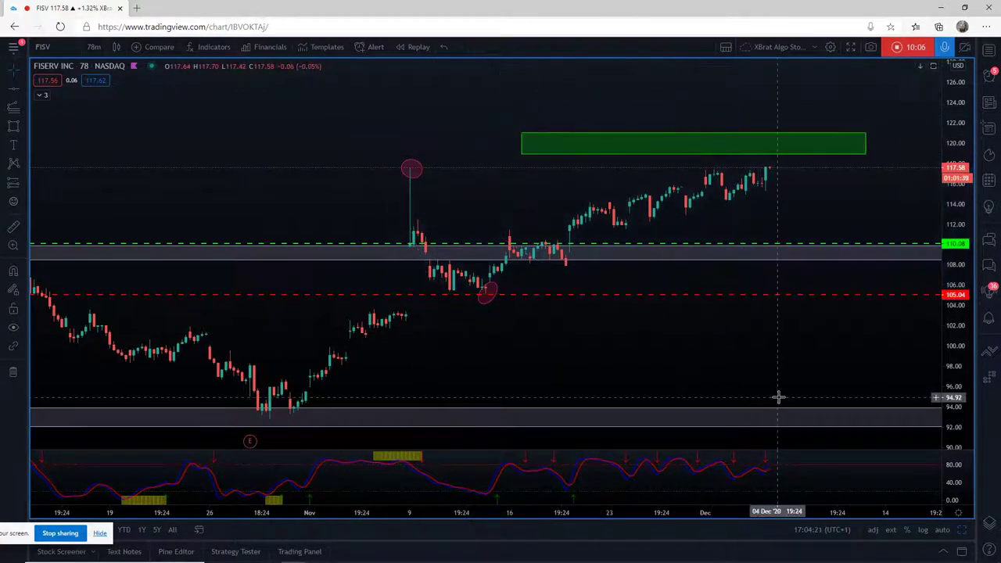
drag(384, 244, 384, 245)
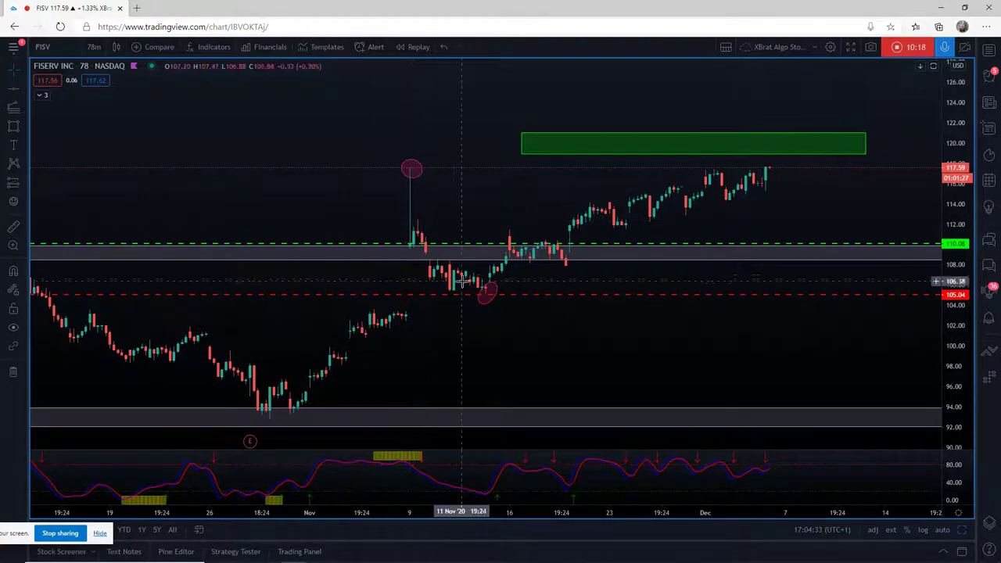
Draw a Fib retracement from the late-October low near 92.76 up to the green target box
click(23, 110)
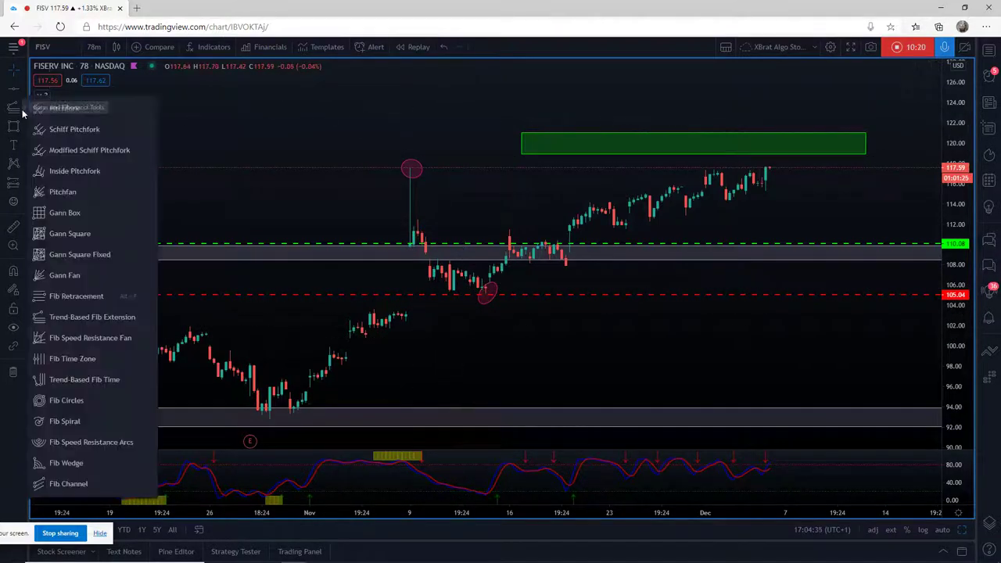
click(63, 303)
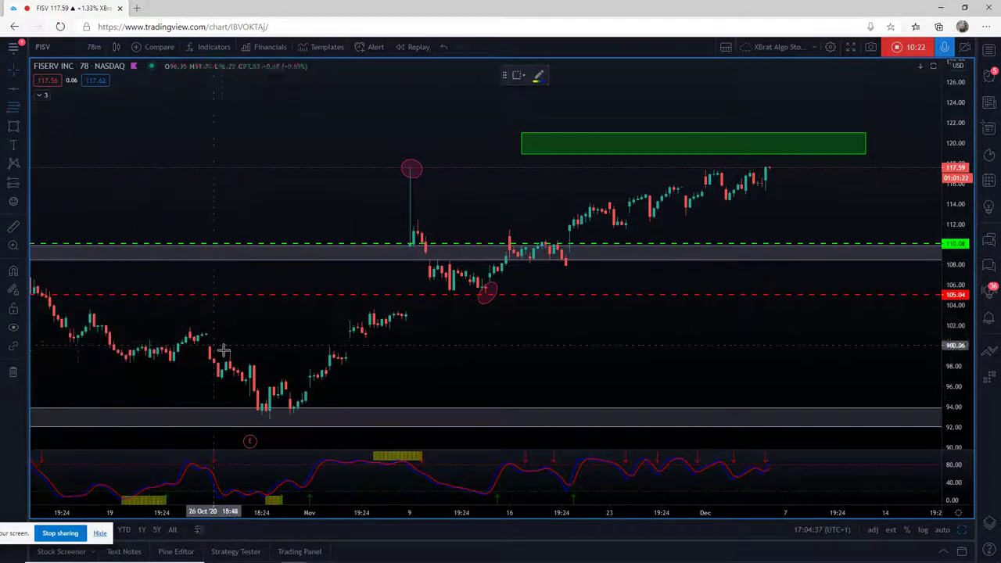
click(201, 419)
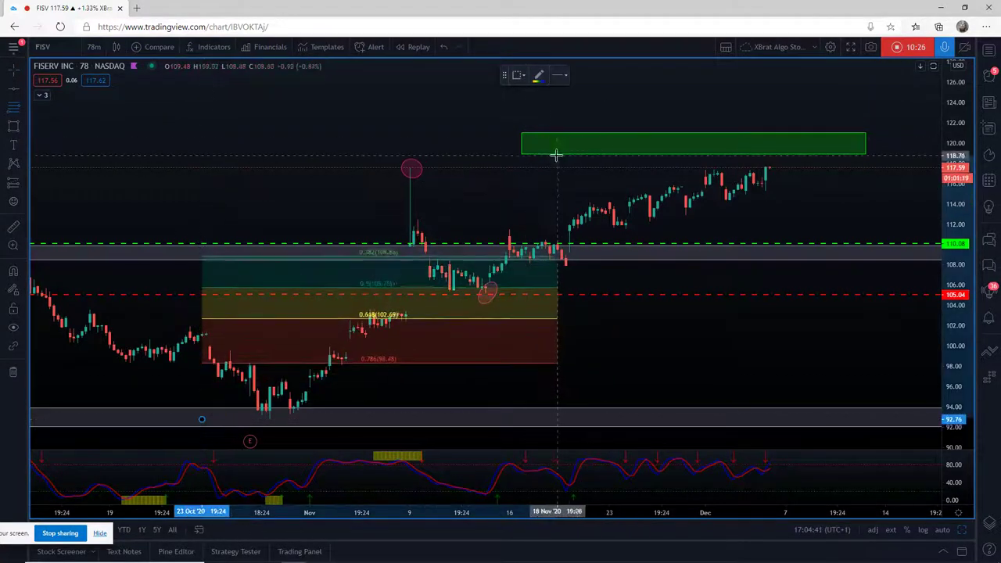
click(549, 167)
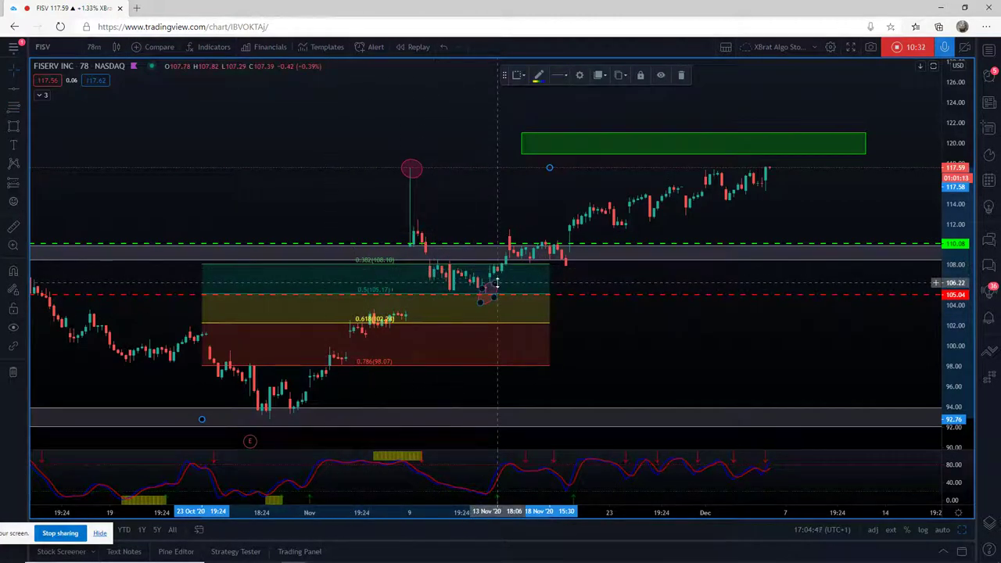
click(24, 112)
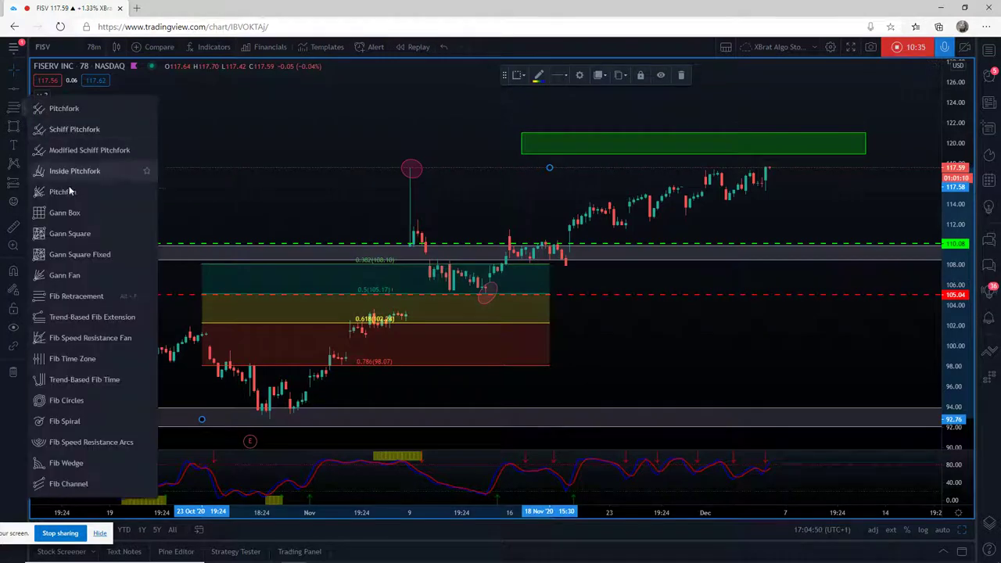
click(72, 320)
click(376, 291)
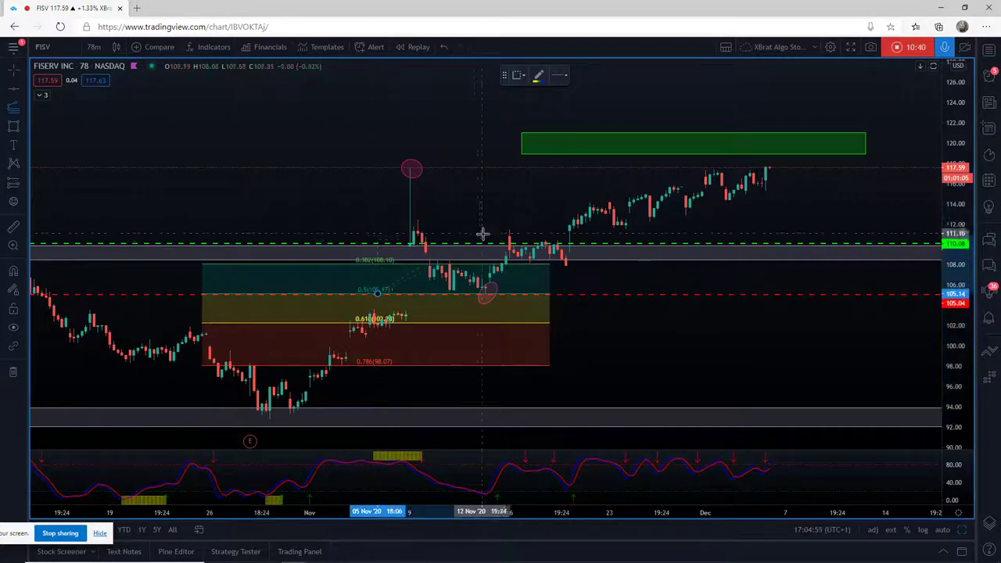
double_click(493, 242)
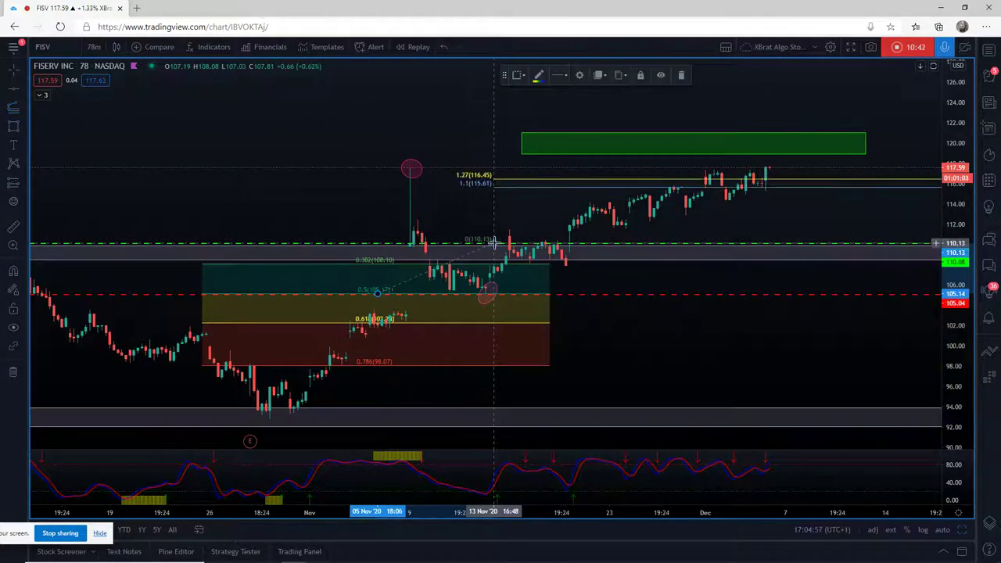
click(580, 75)
click(426, 534)
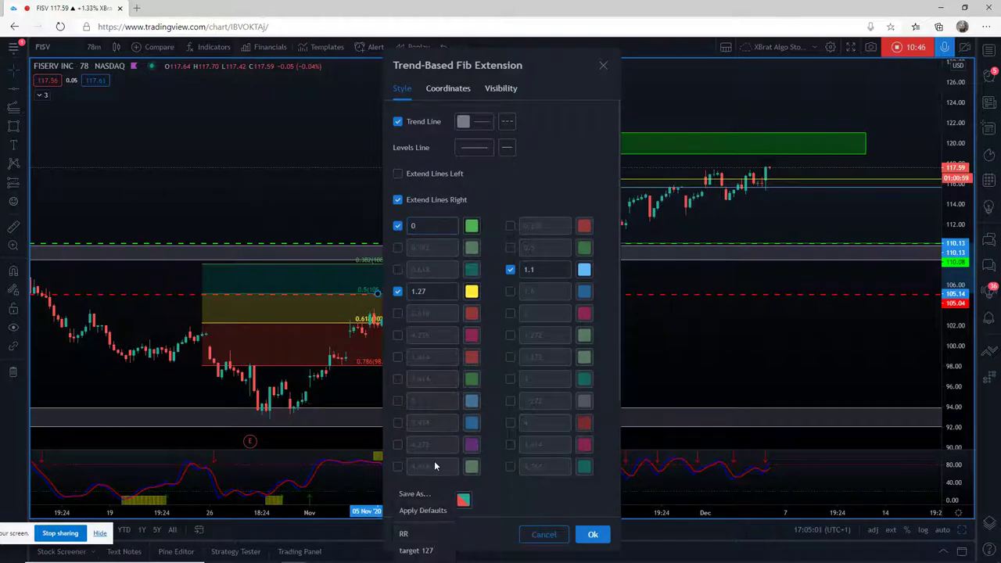
scroll(433, 461, down, 3)
click(426, 535)
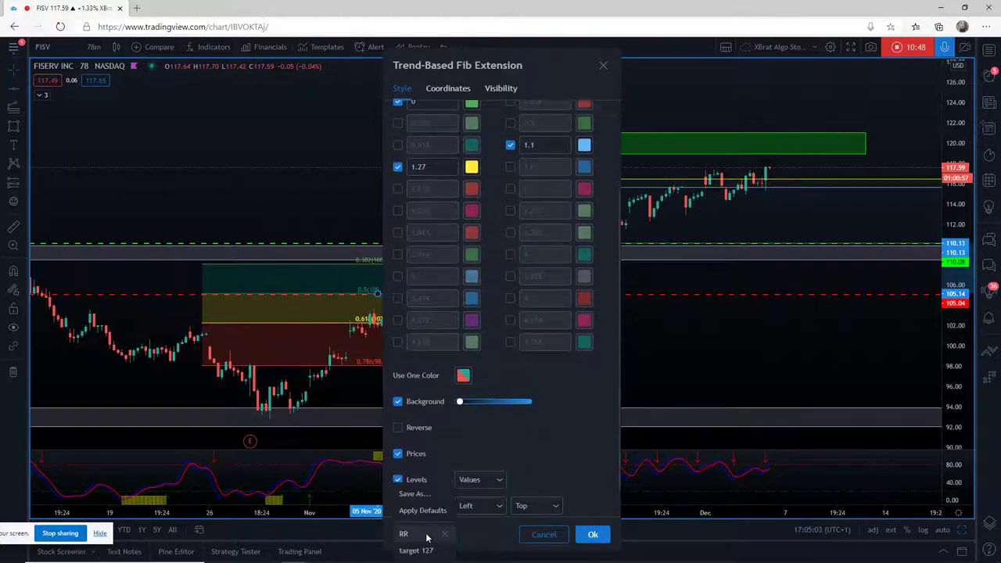
click(426, 541)
click(544, 534)
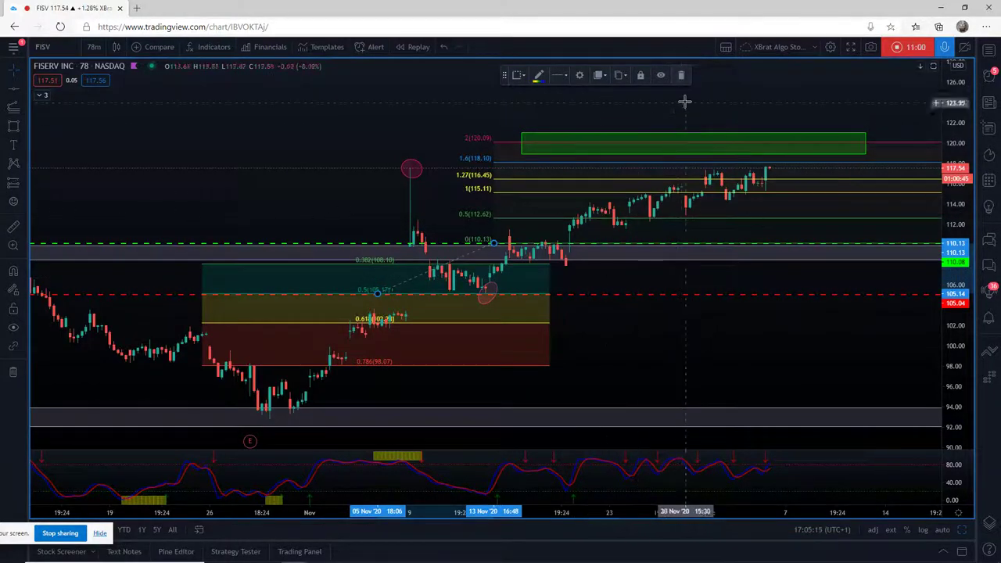
click(680, 75)
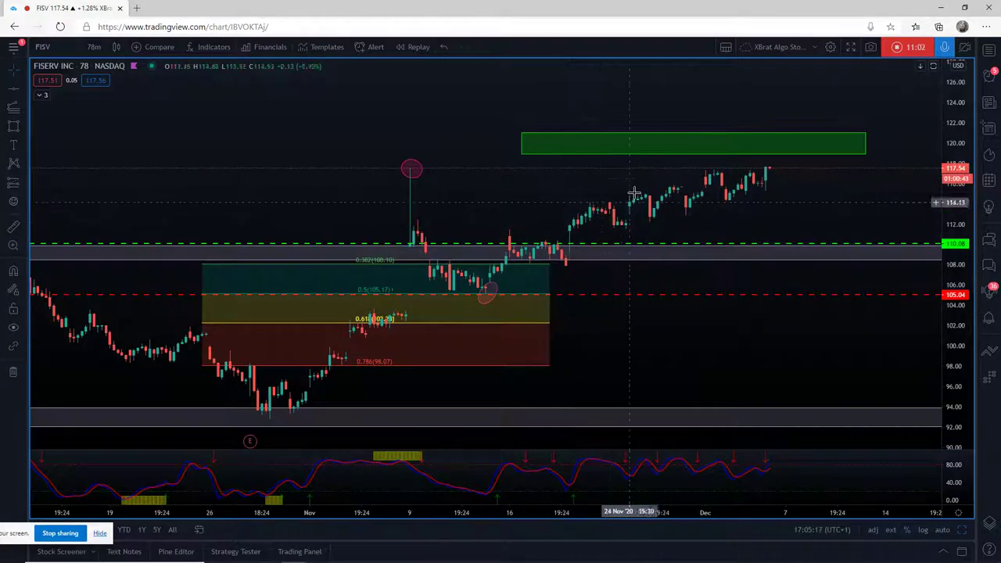
Switch FISV to 15-minute candles and pan back to the earlier November bars
click(95, 46)
click(117, 189)
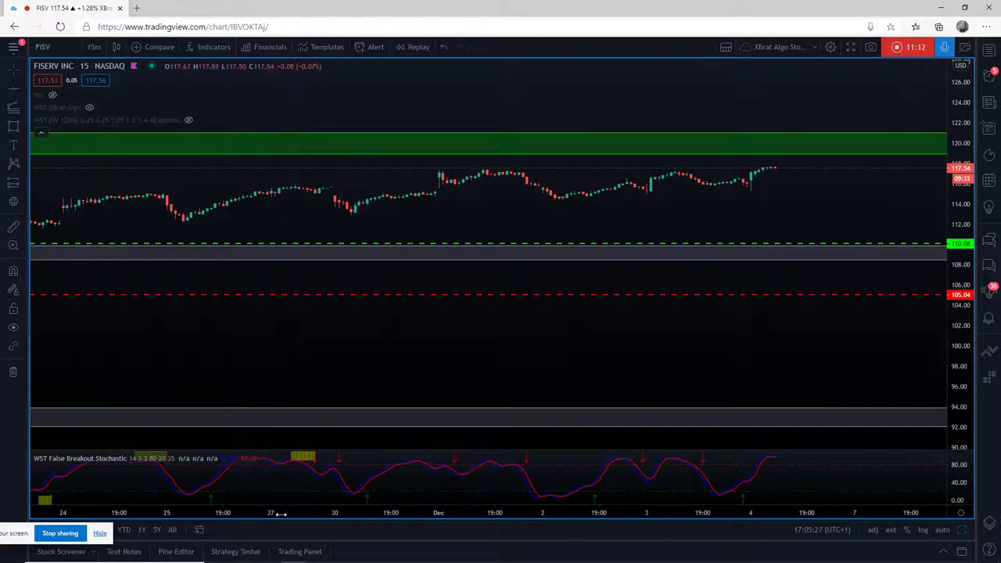
drag(746, 406, 681, 346)
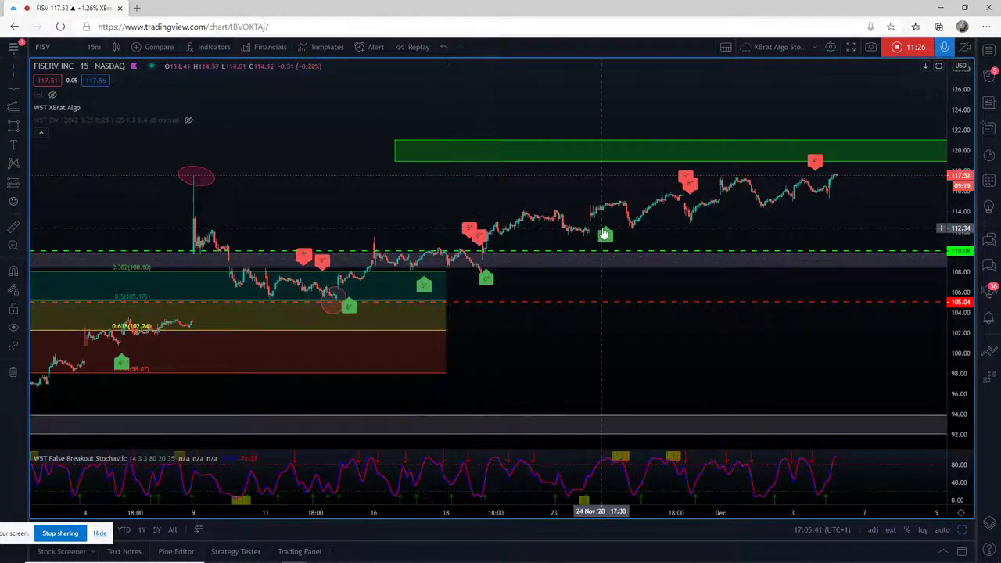
Switch to 39-minute candles and zoom both axes onto the November–December move
click(94, 47)
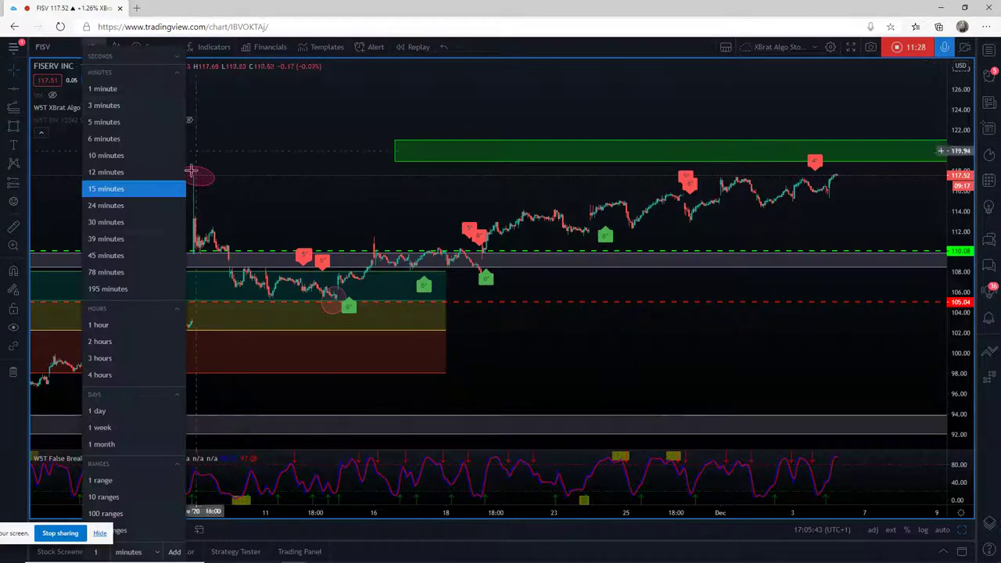
click(136, 238)
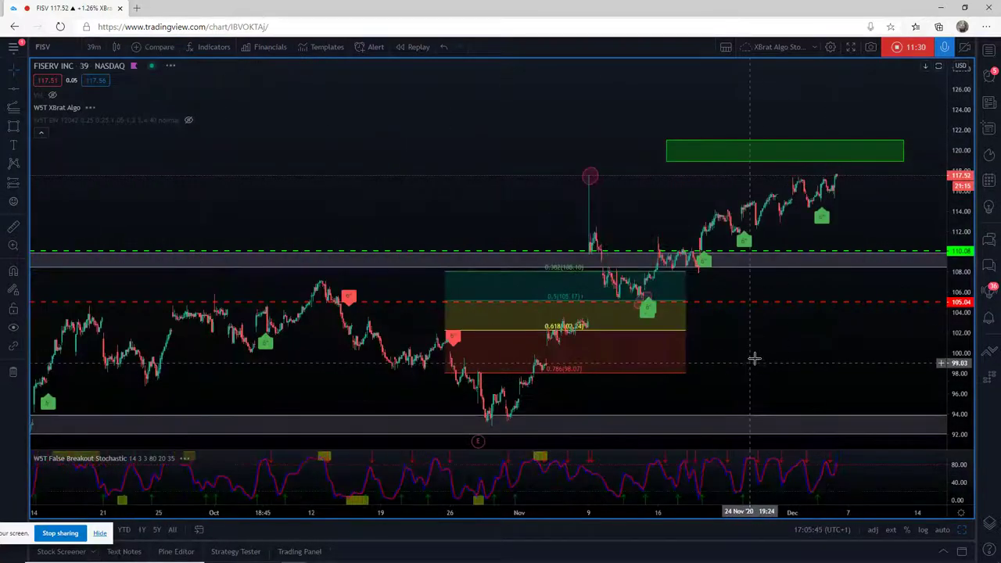
drag(816, 512, 649, 512)
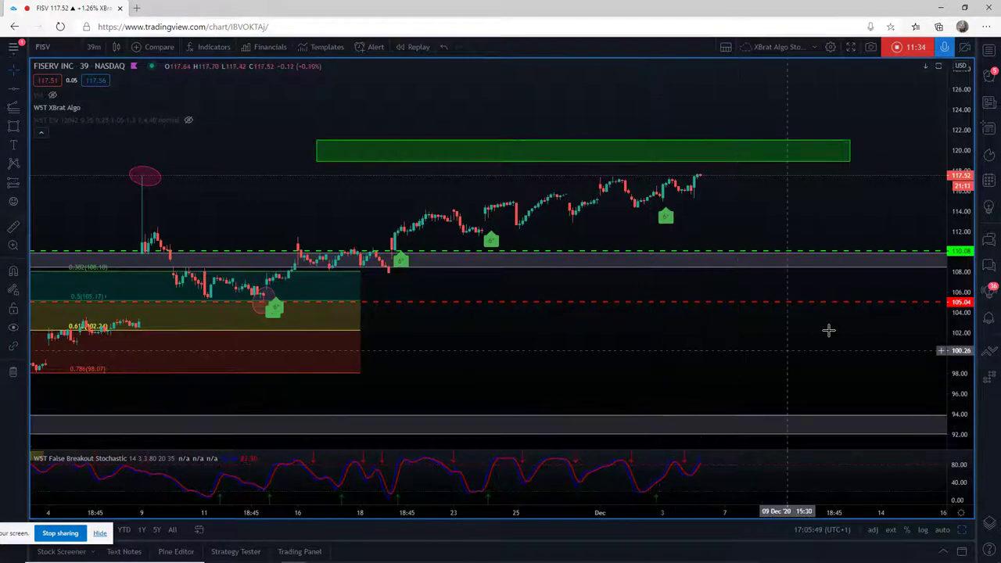
drag(960, 344, 766, 282)
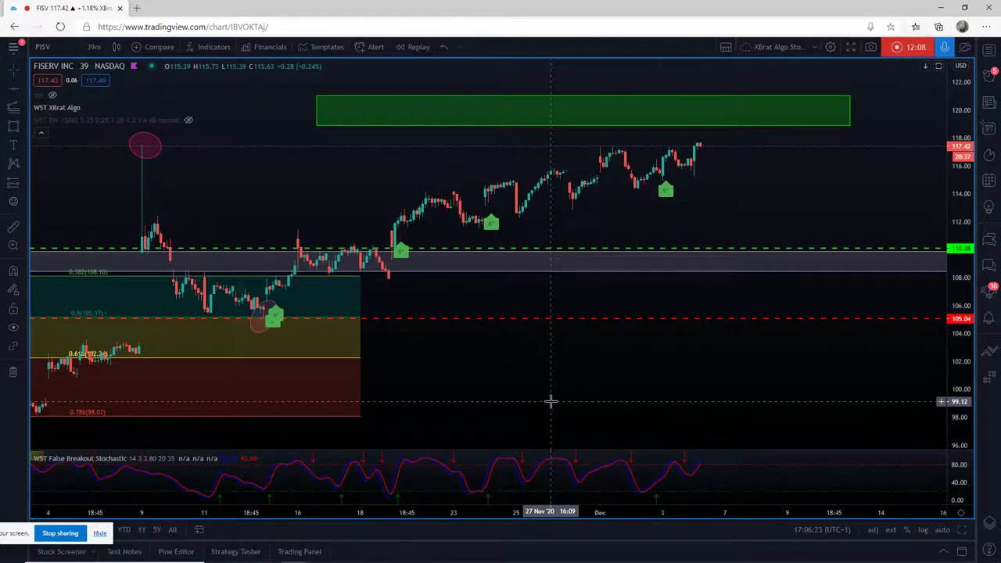
Return to 78-minute candles and frame the retracement and green target box
click(94, 47)
click(157, 278)
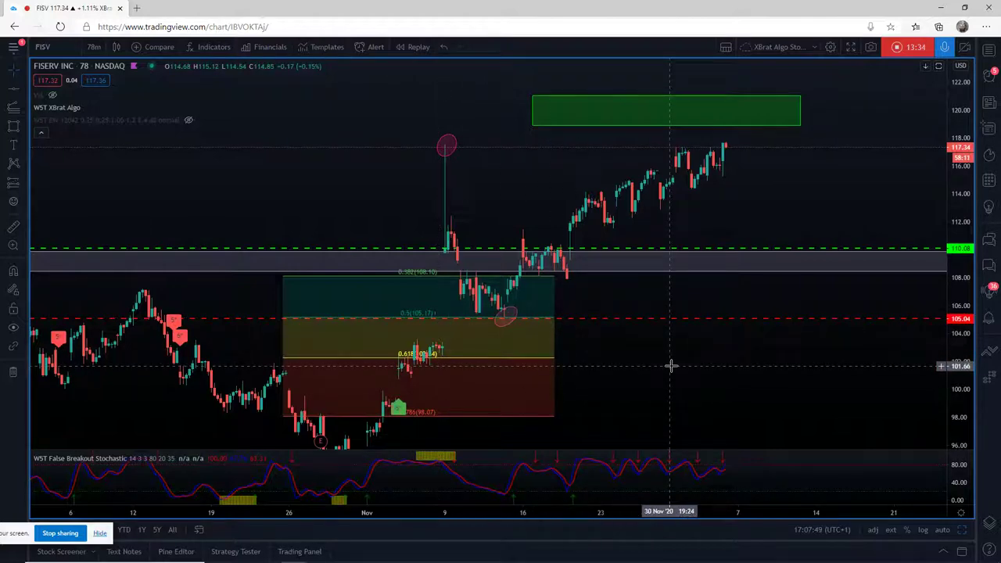
drag(627, 364, 696, 351)
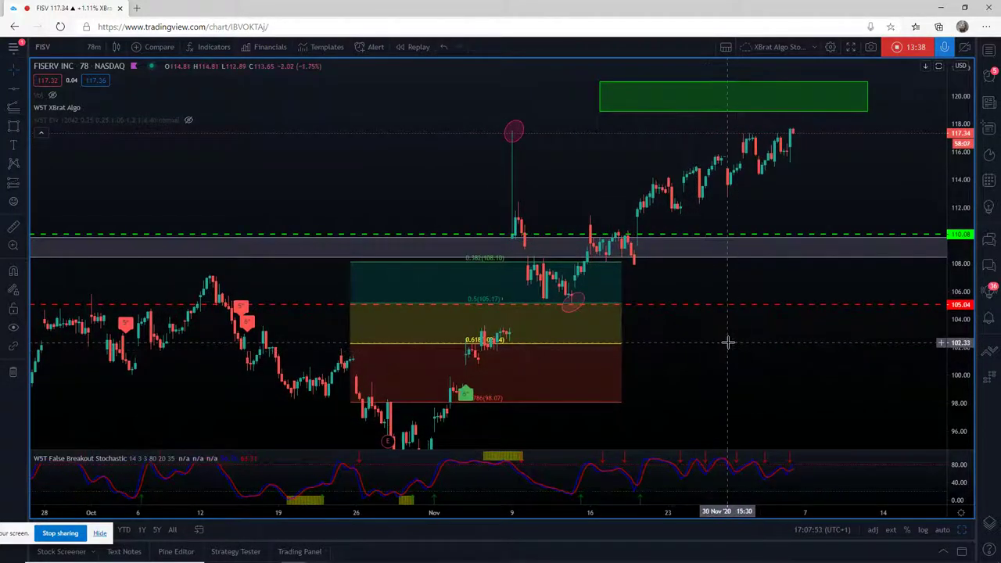